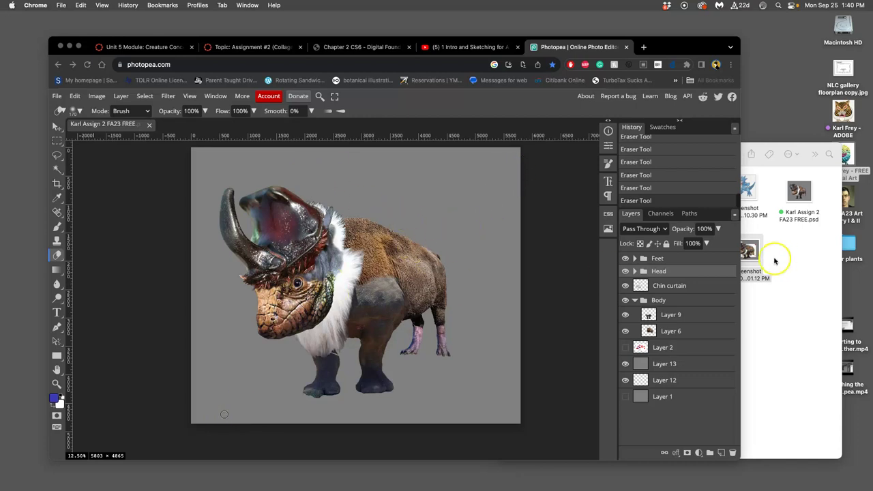
# Hide and re-show the Head group to check how the head looks.
pyautogui.click(623, 273)
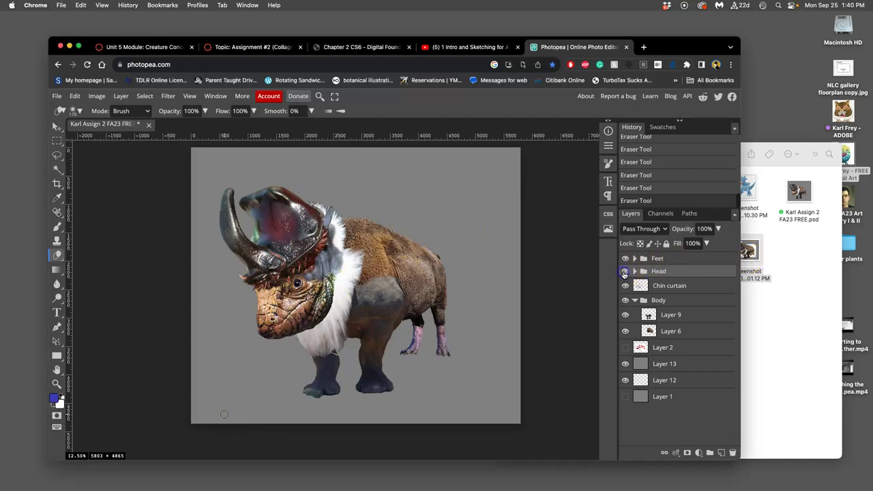
pyautogui.click(625, 273)
pyautogui.click(626, 272)
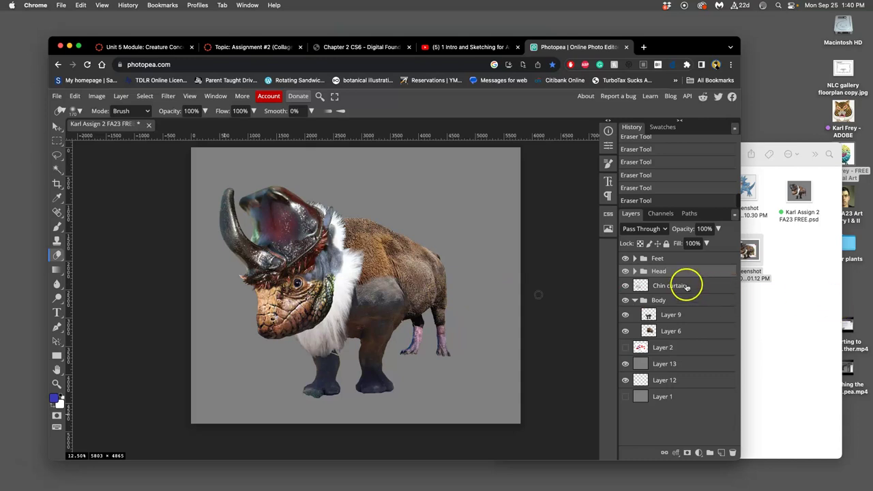
# Expand the Head group, toggle Layer 8's visibility to inspect it, and select Layer 8.
pyautogui.click(633, 271)
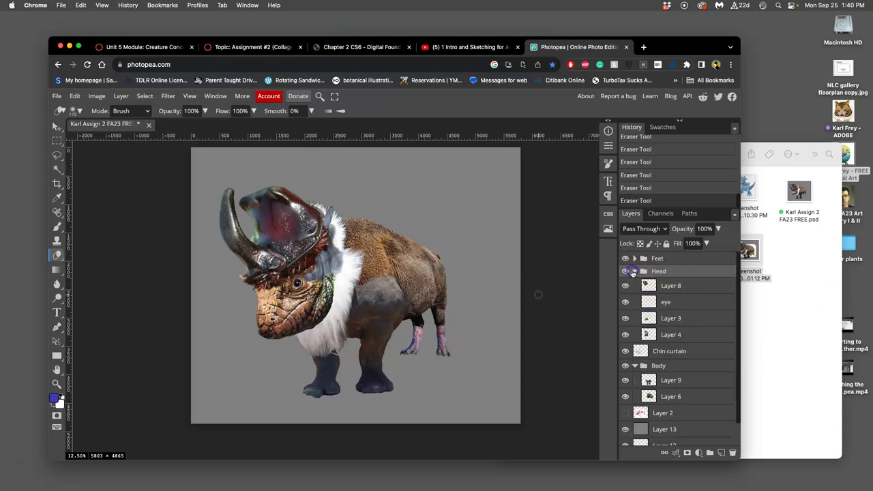
pyautogui.click(624, 287)
pyautogui.click(625, 287)
pyautogui.click(681, 287)
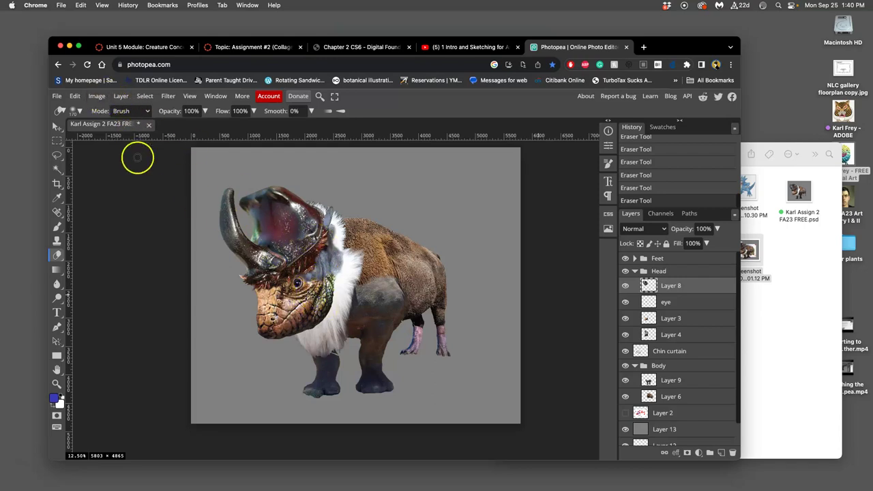
# Apply Levels to the helmet on Layer 8 with midtone 1.13 and output white capped at 235.
pyautogui.click(98, 96)
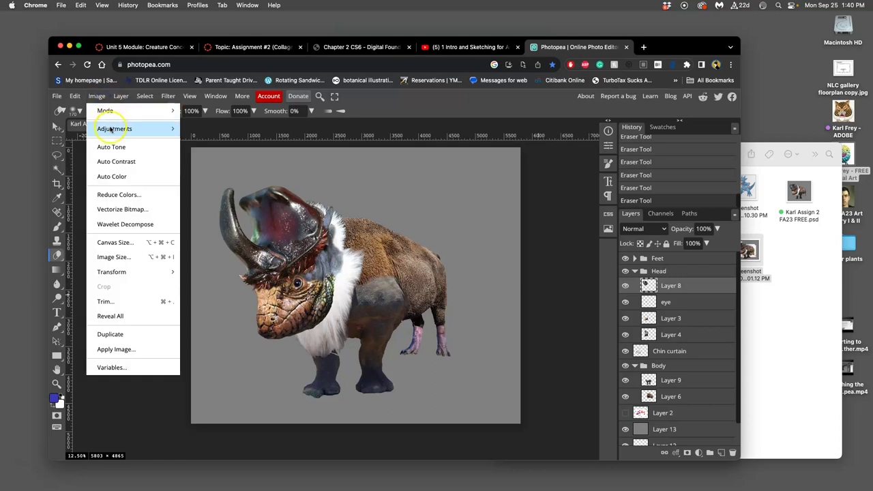
pyautogui.moveTo(136, 128)
pyautogui.click(217, 144)
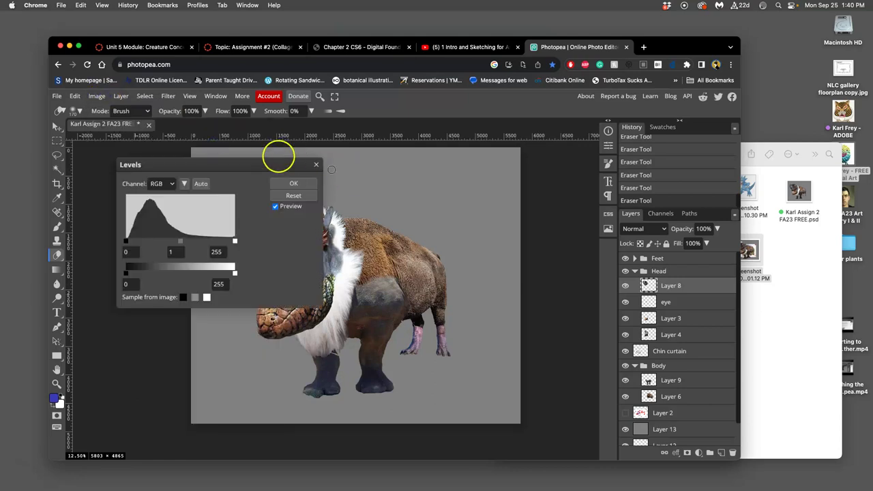
pyautogui.moveTo(263, 165); pyautogui.dragTo(555, 140)
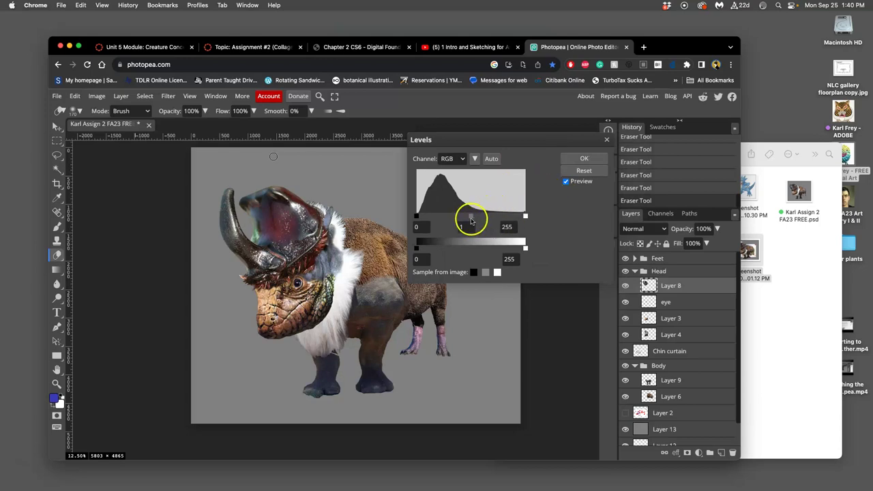
pyautogui.moveTo(470, 218)
pyautogui.mouseDown()
pyautogui.moveTo(482, 218)
pyautogui.moveTo(463, 217)
pyautogui.mouseUp()
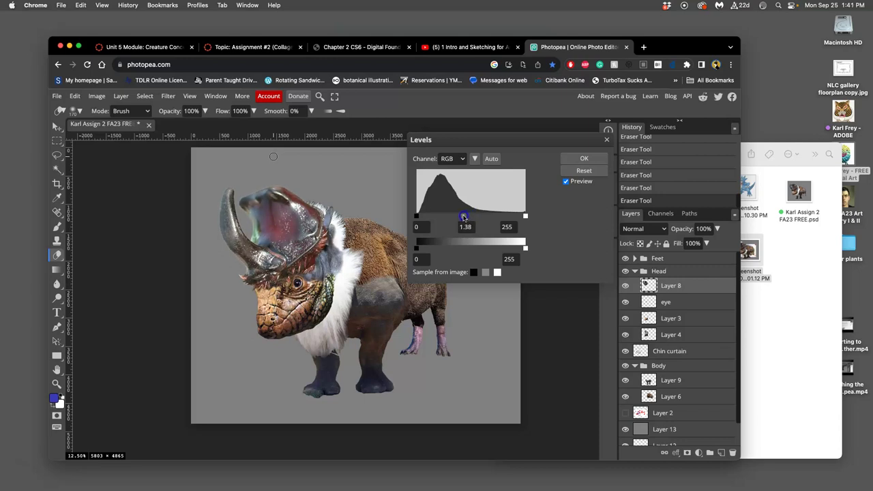
pyautogui.moveTo(463, 217); pyautogui.dragTo(472, 217)
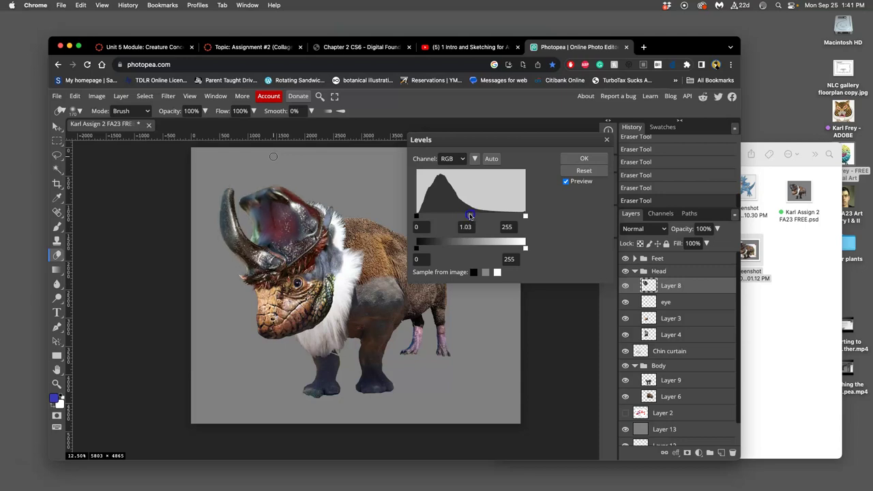
pyautogui.moveTo(470, 217); pyautogui.dragTo(468, 216)
pyautogui.moveTo(416, 217)
pyautogui.mouseDown()
pyautogui.moveTo(461, 217)
pyautogui.moveTo(407, 215)
pyautogui.mouseUp()
pyautogui.click(569, 159)
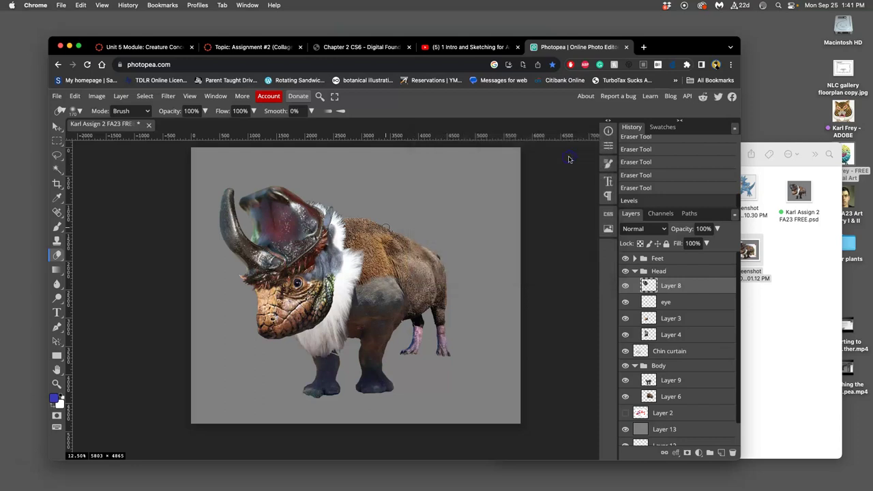
# In Color Balance, shift the helmet's midtones toward yellow, slightly red, and magenta.
pyautogui.click(97, 99)
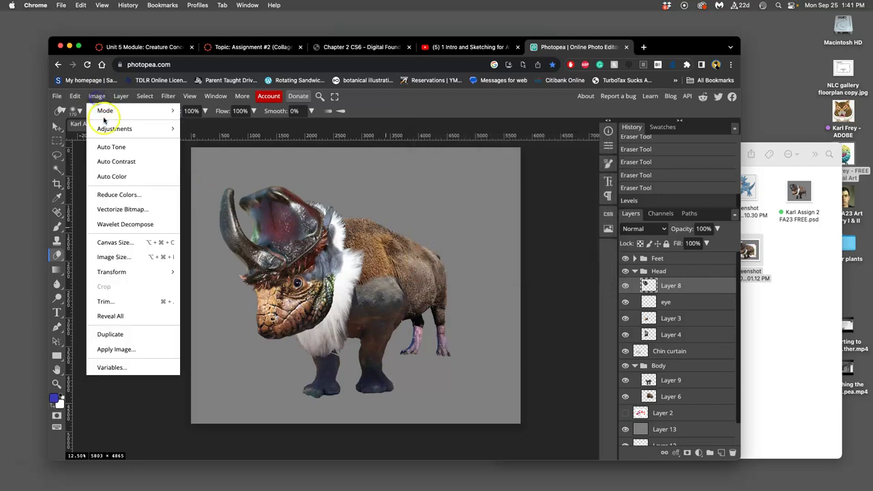
pyautogui.moveTo(114, 128)
pyautogui.click(232, 221)
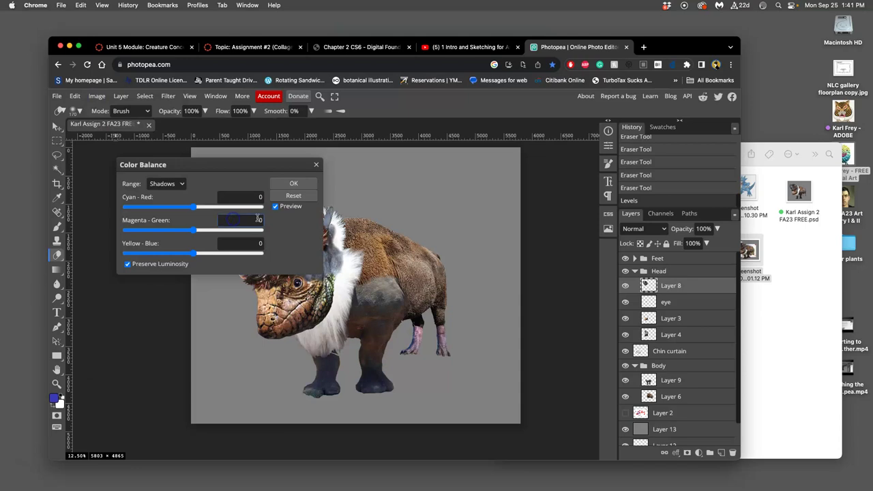
pyautogui.moveTo(259, 168); pyautogui.dragTo(552, 169)
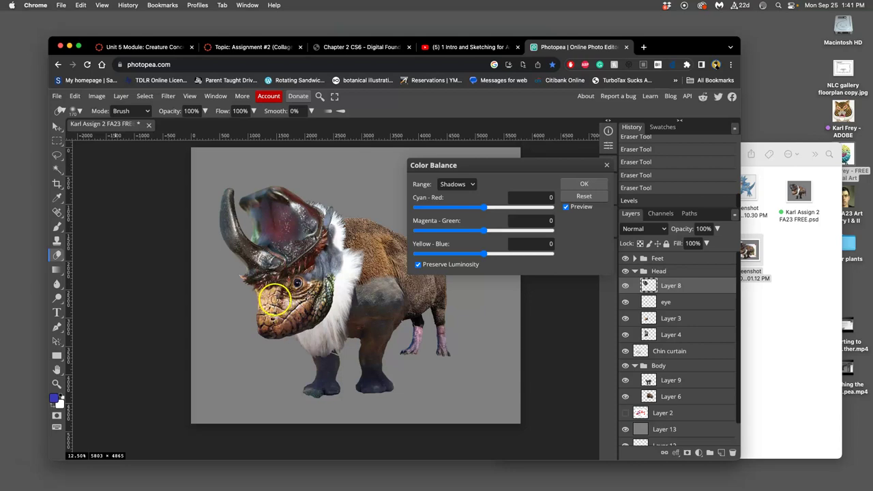
pyautogui.click(446, 186)
pyautogui.click(454, 194)
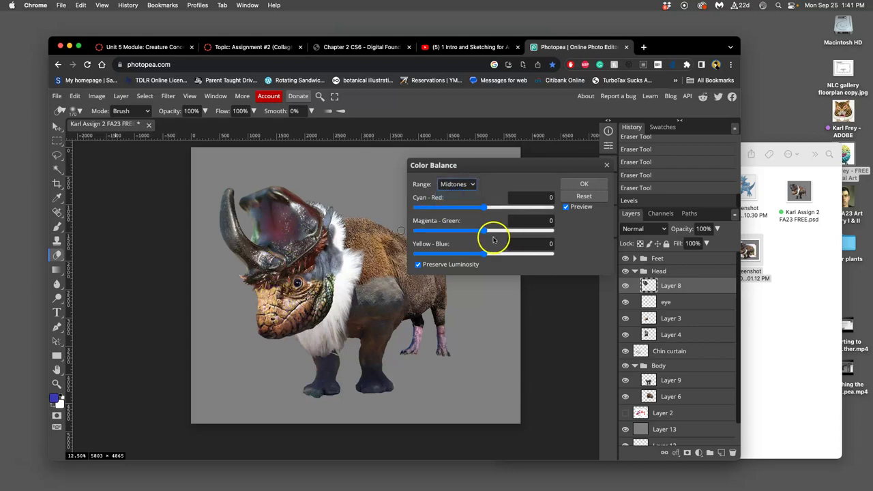
pyautogui.click(483, 254)
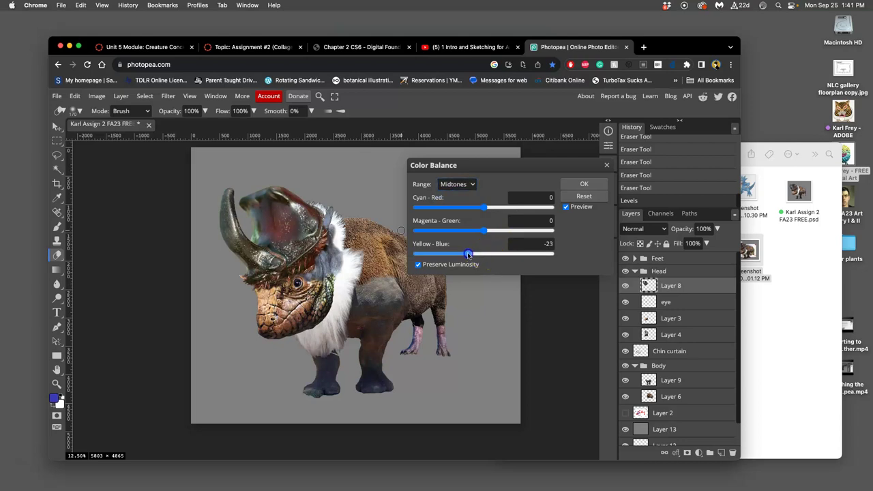
pyautogui.moveTo(475, 254); pyautogui.dragTo(447, 255)
pyautogui.moveTo(484, 208); pyautogui.dragTo(486, 209)
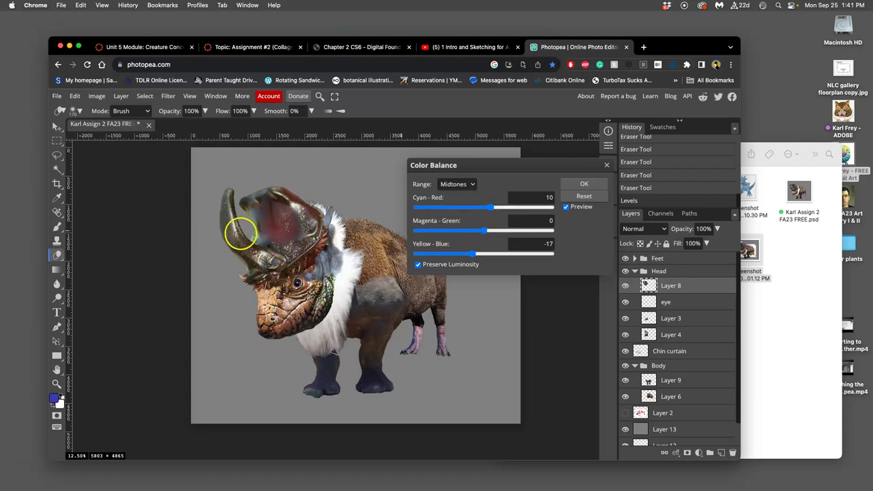
pyautogui.moveTo(484, 230); pyautogui.dragTo(469, 231)
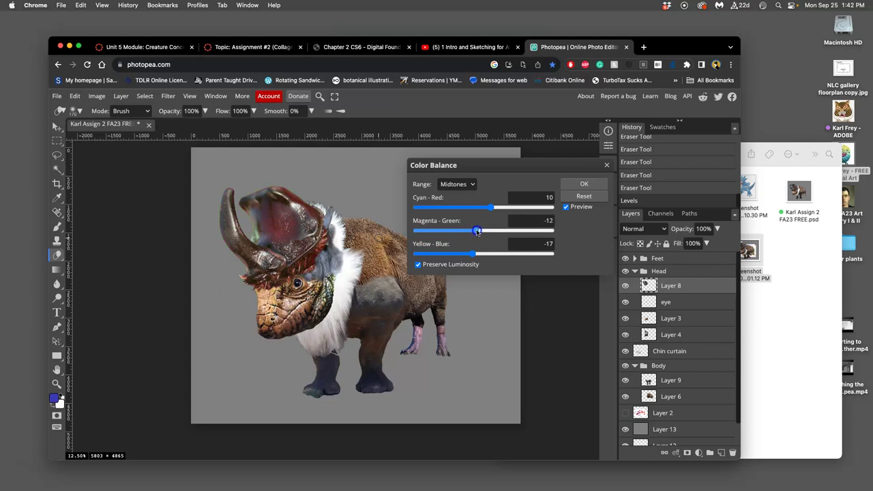
# Shift shadows toward cyan and blue, highlights toward green and yellow, then apply Color Balance.
pyautogui.click(457, 184)
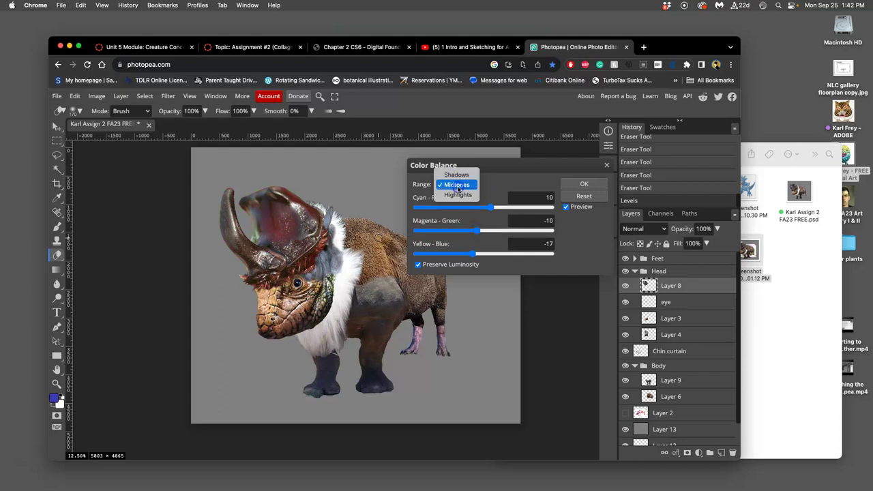
pyautogui.click(456, 175)
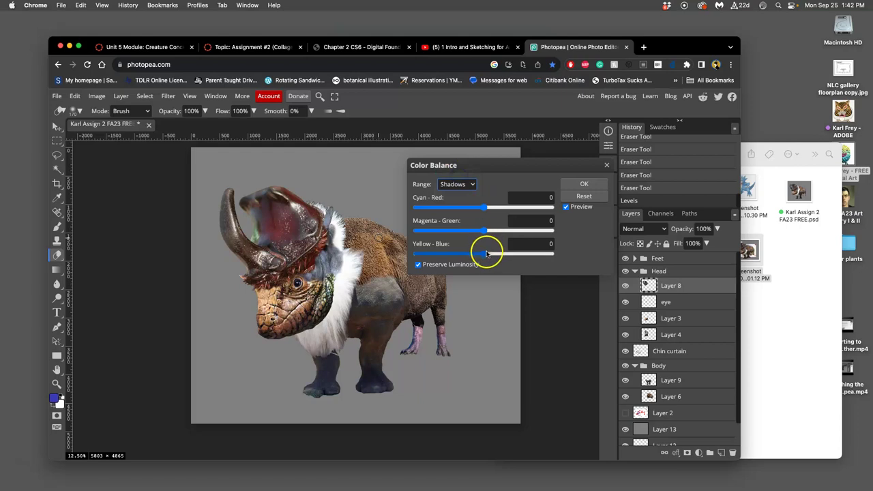
pyautogui.moveTo(485, 208); pyautogui.dragTo(479, 208)
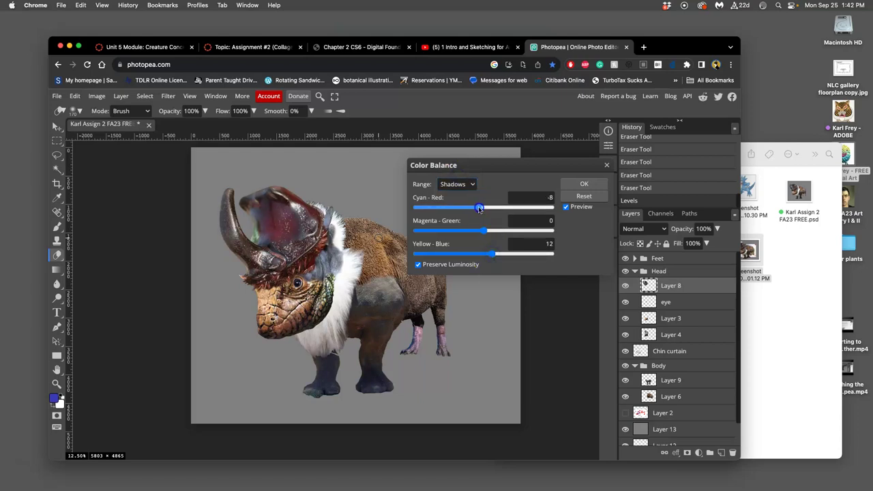
pyautogui.moveTo(492, 254); pyautogui.dragTo(493, 255)
pyautogui.click(456, 184)
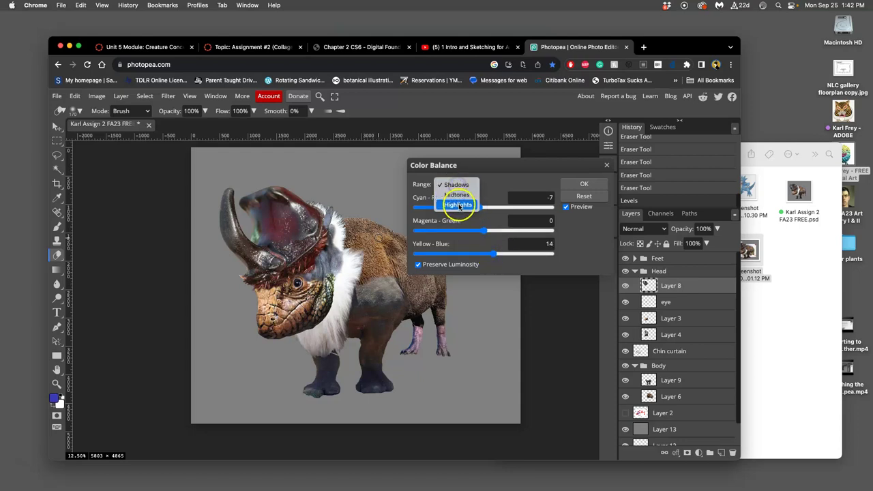
pyautogui.click(458, 205)
pyautogui.moveTo(483, 231); pyautogui.dragTo(483, 210)
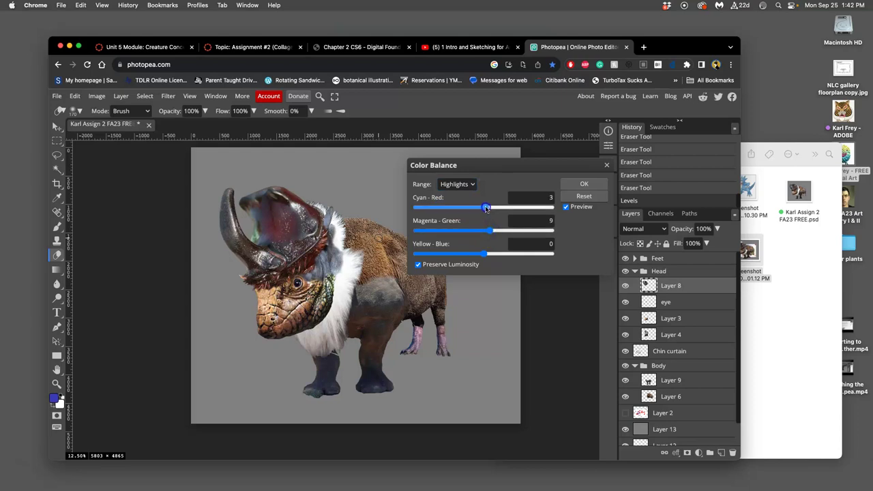
pyautogui.click(485, 254)
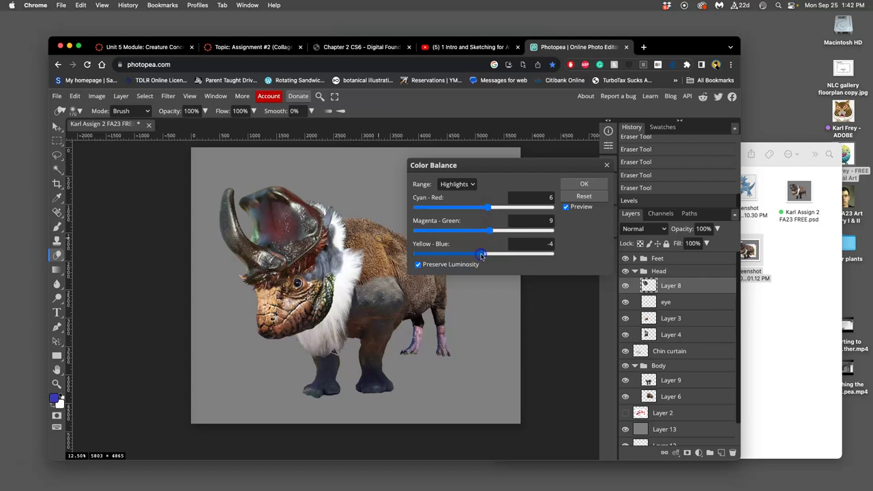
pyautogui.click(584, 184)
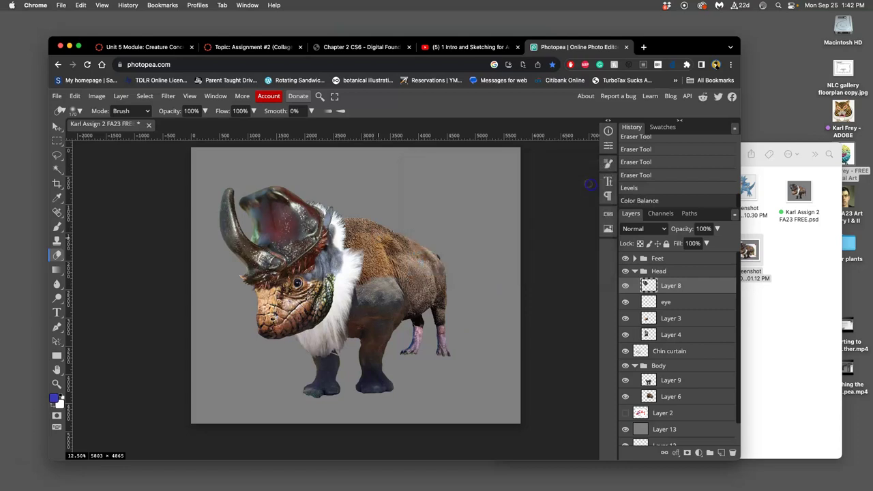
# Step through History to compare the head with and without the Levels and Color Balance adjustments.
pyautogui.click(633, 176)
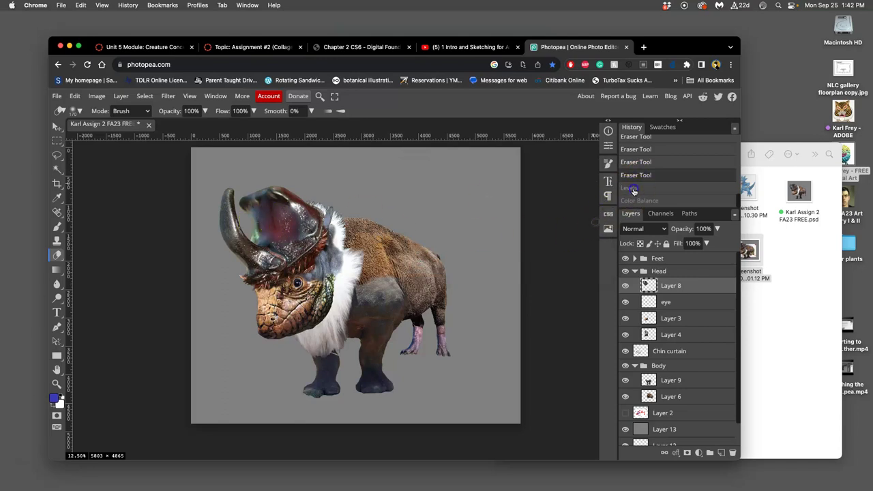
pyautogui.click(634, 189)
pyautogui.click(657, 201)
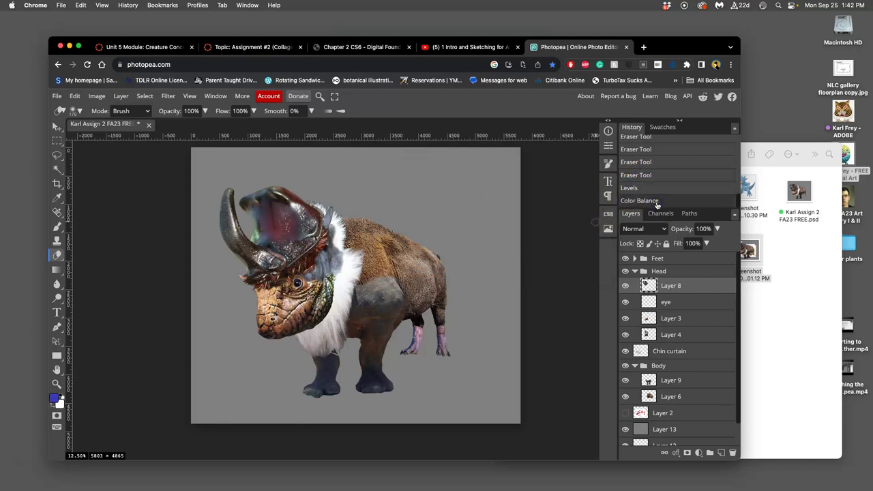
pyautogui.click(693, 206)
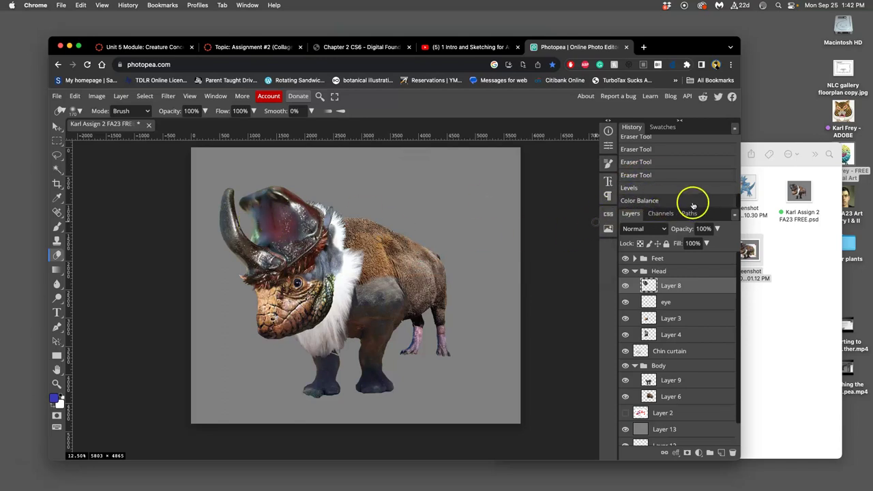
pyautogui.click(655, 187)
pyautogui.click(665, 202)
pyautogui.moveTo(262, 233)
pyautogui.mouseDown()
pyautogui.moveTo(254, 261)
pyautogui.moveTo(257, 240)
pyautogui.moveTo(279, 241)
pyautogui.moveTo(301, 249)
pyautogui.moveTo(306, 282)
pyautogui.moveTo(337, 281)
pyautogui.mouseUp()
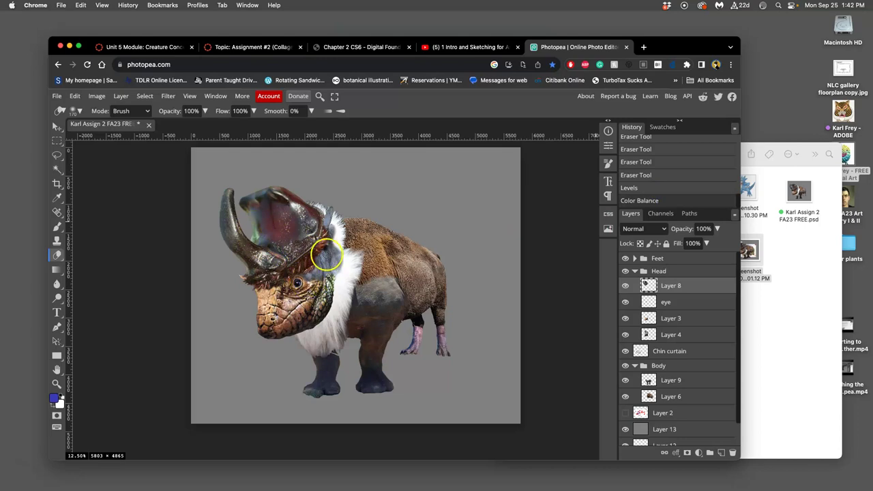
# Apply a Hue/Saturation adjustment with Hue +6 to the helmet on Layer 8.
pyautogui.click(97, 95)
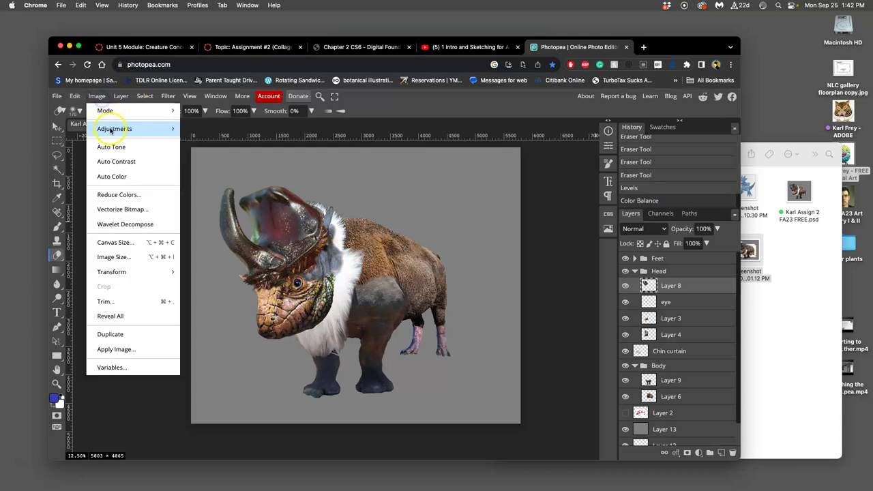
pyautogui.moveTo(114, 128)
pyautogui.click(238, 203)
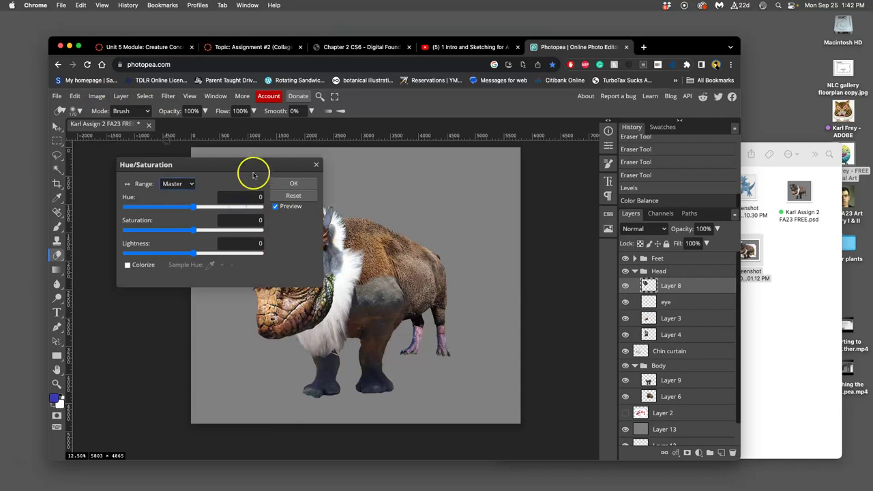
pyautogui.moveTo(253, 168); pyautogui.dragTo(561, 147)
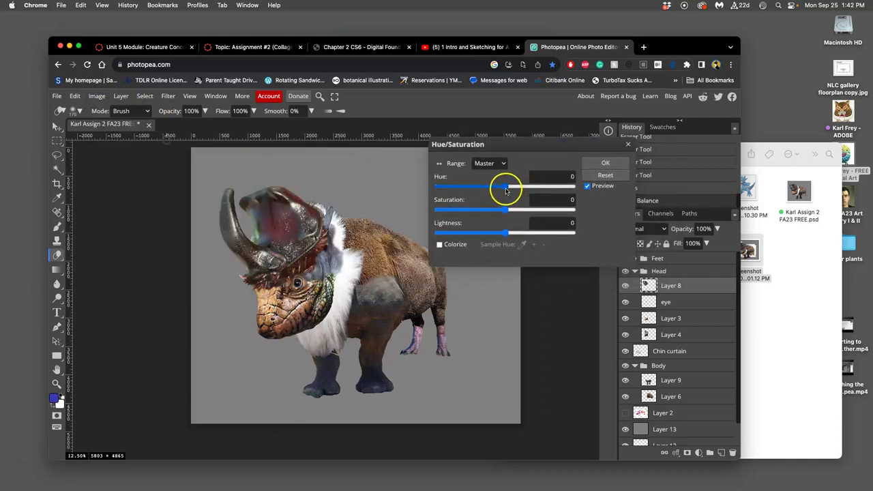
pyautogui.moveTo(509, 187); pyautogui.dragTo(509, 189)
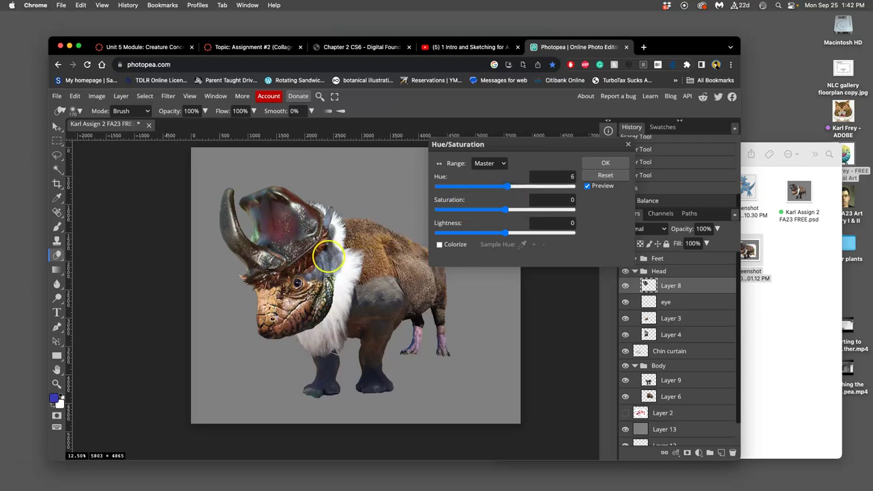
pyautogui.click(608, 163)
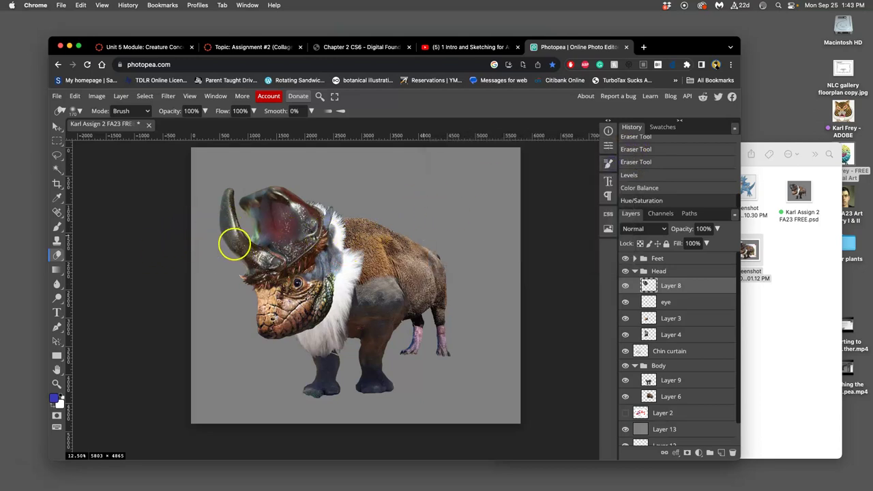
# Zoom in on the horn and erase a small patch of shell edge next to the fur collar.
pyautogui.scroll(5, 234, 244)
pyautogui.moveTo(221, 240); pyautogui.dragTo(261, 314)
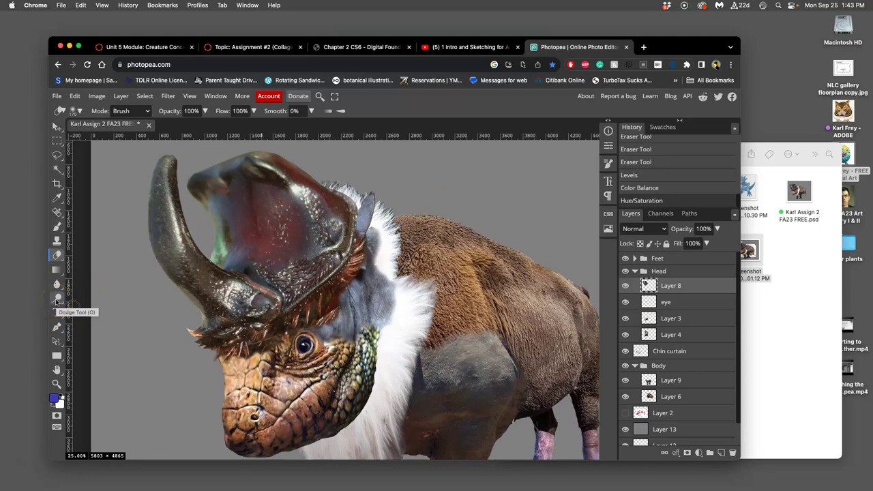
pyautogui.click(97, 95)
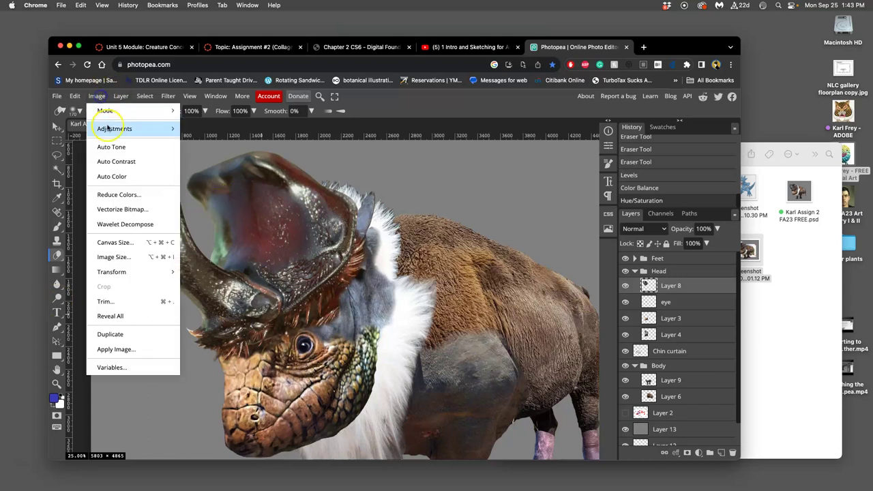
pyautogui.moveTo(107, 128)
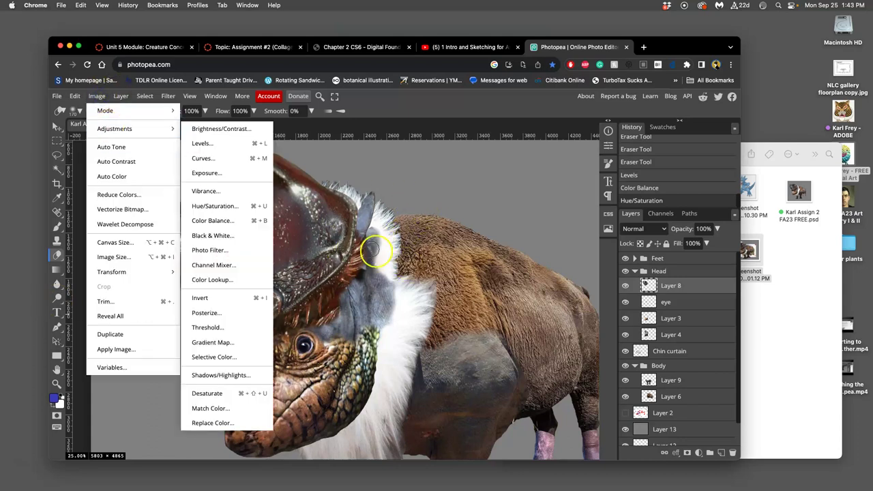
pyautogui.click(412, 181)
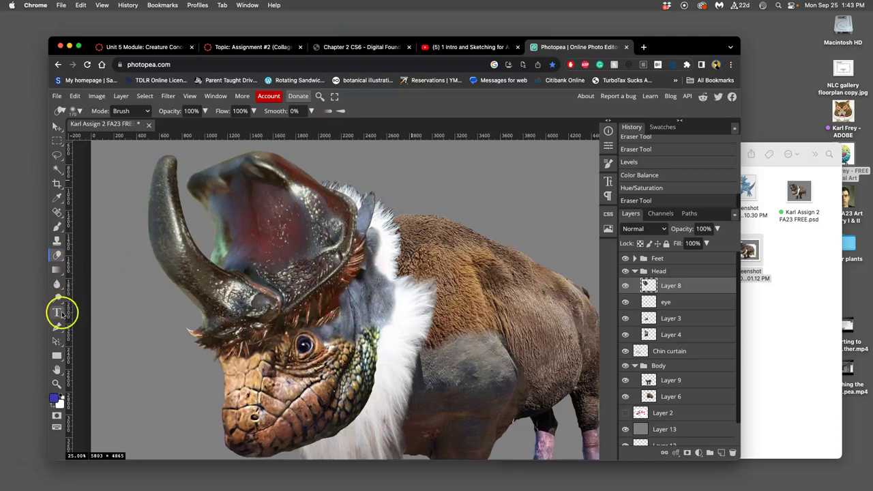
pyautogui.rightClick(60, 299)
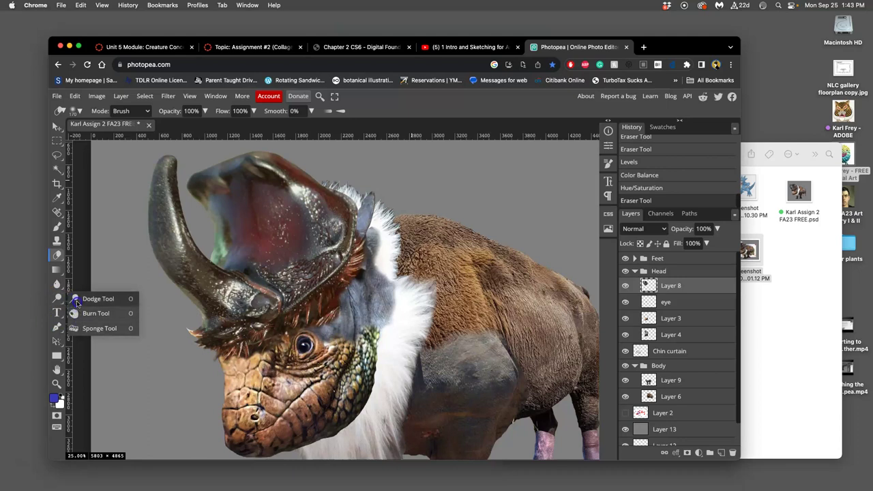
# Try a Dodge stroke on the horn's inner edge, then switch to Burn at 19% exposure.
pyautogui.click(88, 298)
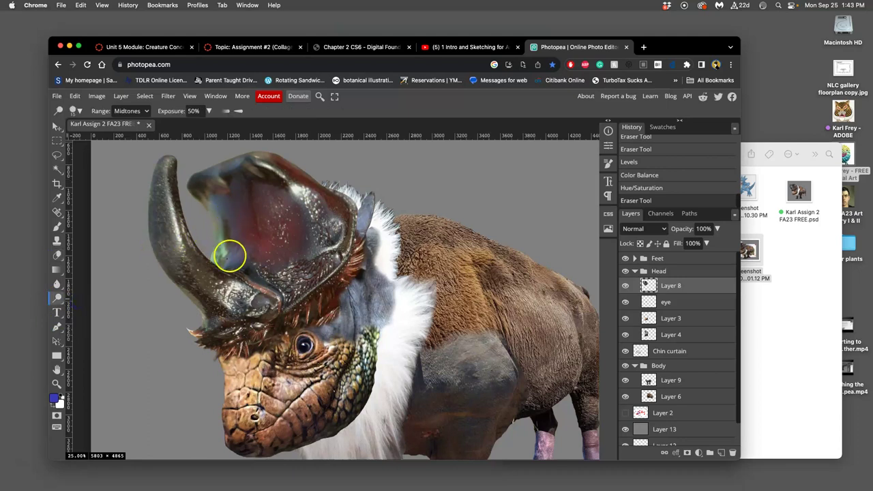
pyautogui.moveTo(232, 250)
pyautogui.mouseDown()
pyautogui.moveTo(214, 236)
pyautogui.moveTo(228, 252)
pyautogui.moveTo(212, 266)
pyautogui.moveTo(212, 235)
pyautogui.moveTo(225, 255)
pyautogui.moveTo(209, 261)
pyautogui.moveTo(211, 243)
pyautogui.moveTo(209, 252)
pyautogui.moveTo(300, 183)
pyautogui.moveTo(284, 211)
pyautogui.moveTo(301, 193)
pyautogui.mouseUp()
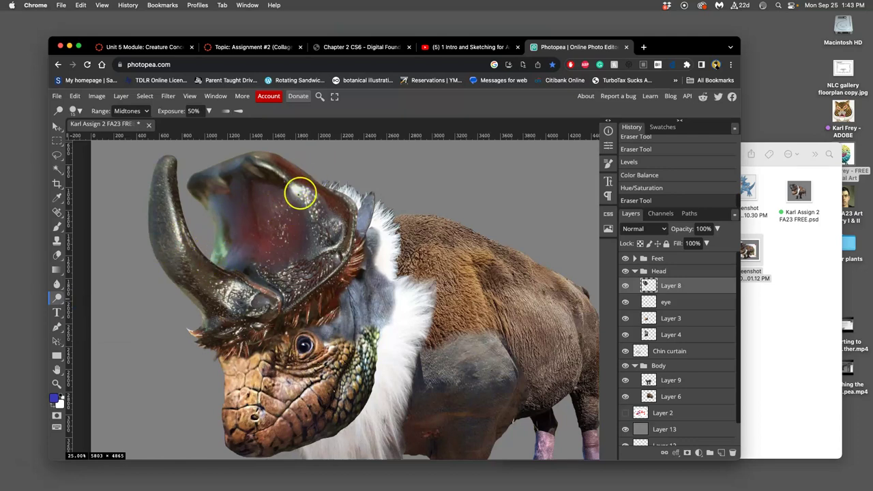
pyautogui.rightClick(60, 298)
pyautogui.click(88, 315)
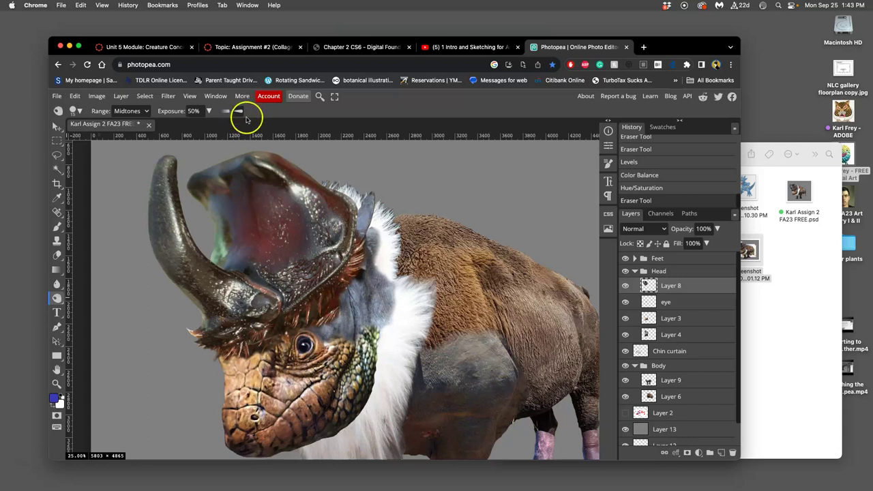
pyautogui.click(210, 111)
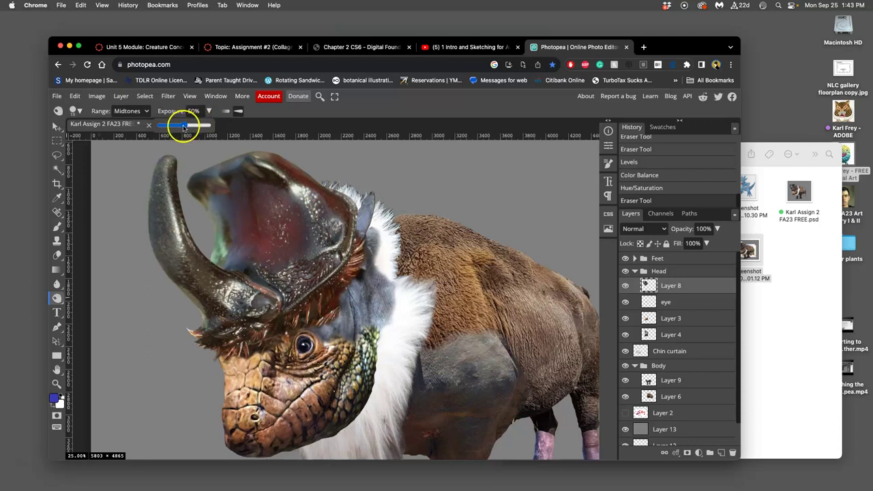
pyautogui.moveTo(184, 126); pyautogui.dragTo(181, 127)
pyautogui.click(180, 149)
# Set a 233 px, 0% hardness brush and burn the shell area beside the horn.
pyautogui.click(74, 111)
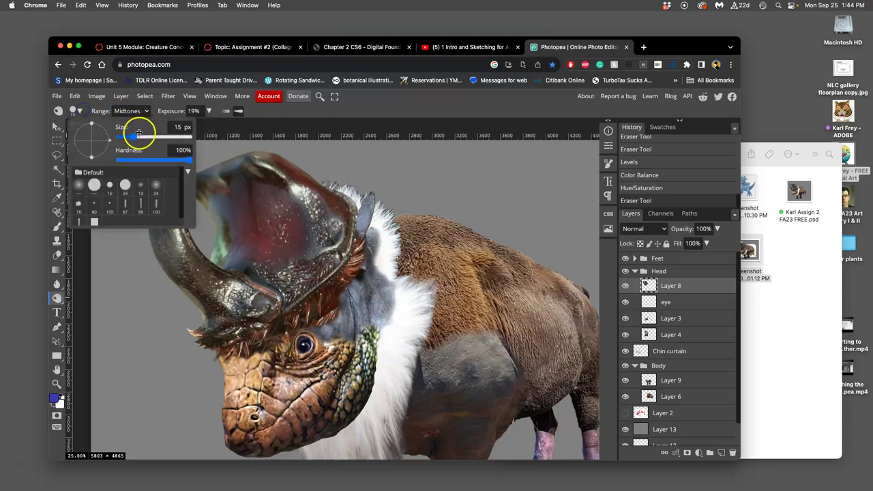
pyautogui.moveTo(190, 160); pyautogui.dragTo(185, 161)
pyautogui.moveTo(116, 161); pyautogui.dragTo(121, 162)
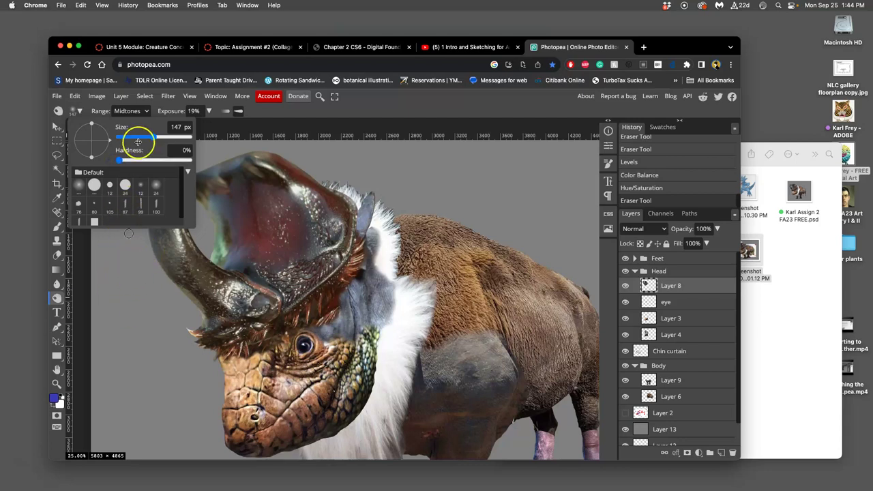
pyautogui.moveTo(141, 141); pyautogui.dragTo(159, 139)
pyautogui.moveTo(166, 247)
pyautogui.mouseDown()
pyautogui.moveTo(230, 195)
pyautogui.moveTo(208, 236)
pyautogui.mouseUp()
pyautogui.click(223, 202)
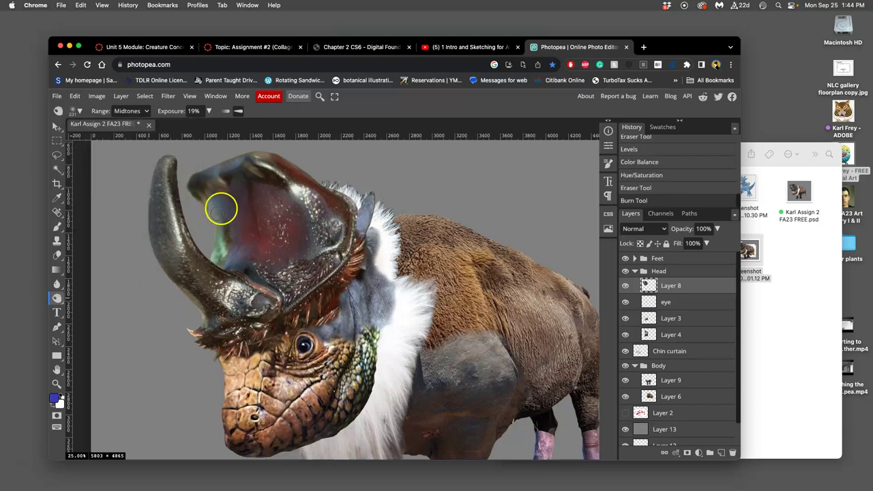
pyautogui.moveTo(224, 203); pyautogui.dragTo(217, 226)
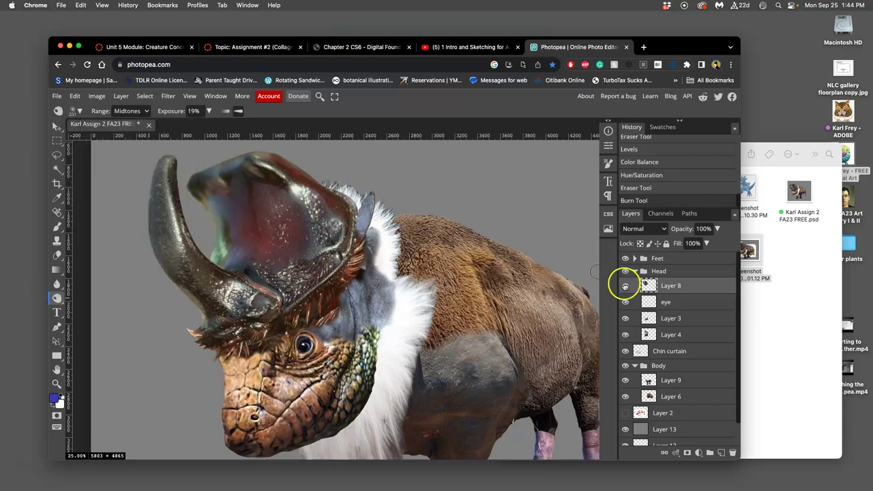
# Compare the head layer on and off, then burn the horn's inner edge and green patch.
pyautogui.click(625, 285)
pyautogui.click(626, 285)
pyautogui.moveTo(220, 236)
pyautogui.mouseDown()
pyautogui.moveTo(214, 261)
pyautogui.moveTo(213, 253)
pyautogui.moveTo(232, 250)
pyautogui.moveTo(232, 265)
pyautogui.moveTo(227, 219)
pyautogui.moveTo(231, 250)
pyautogui.moveTo(217, 209)
pyautogui.mouseUp()
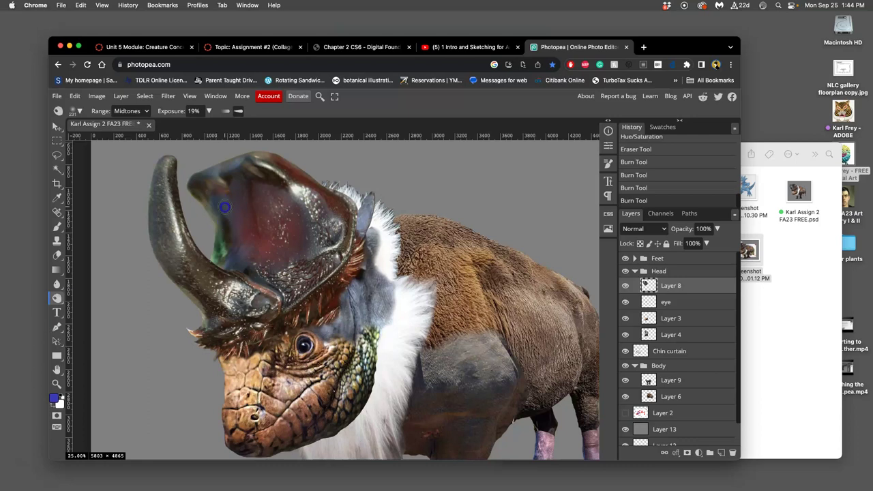
pyautogui.moveTo(231, 251)
pyautogui.mouseDown()
pyautogui.moveTo(249, 269)
pyautogui.moveTo(238, 249)
pyautogui.moveTo(217, 251)
pyautogui.mouseUp()
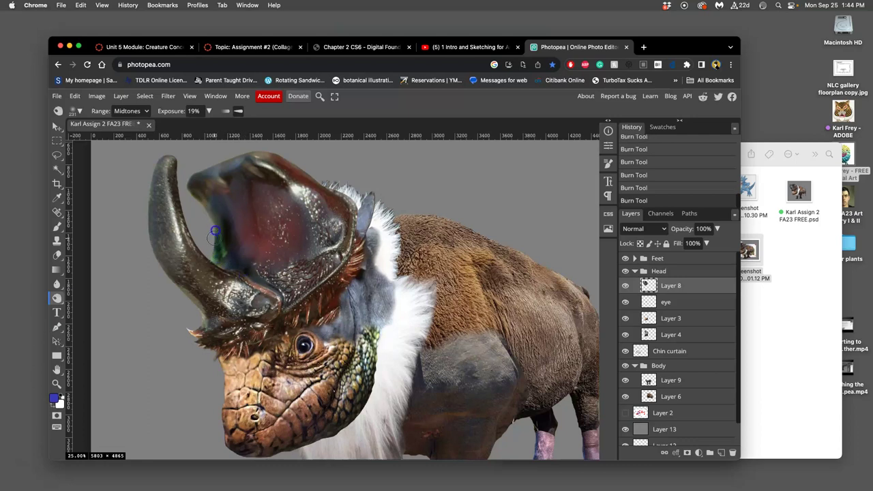
pyautogui.moveTo(215, 217)
pyautogui.mouseDown()
pyautogui.moveTo(221, 255)
pyautogui.moveTo(228, 230)
pyautogui.mouseUp()
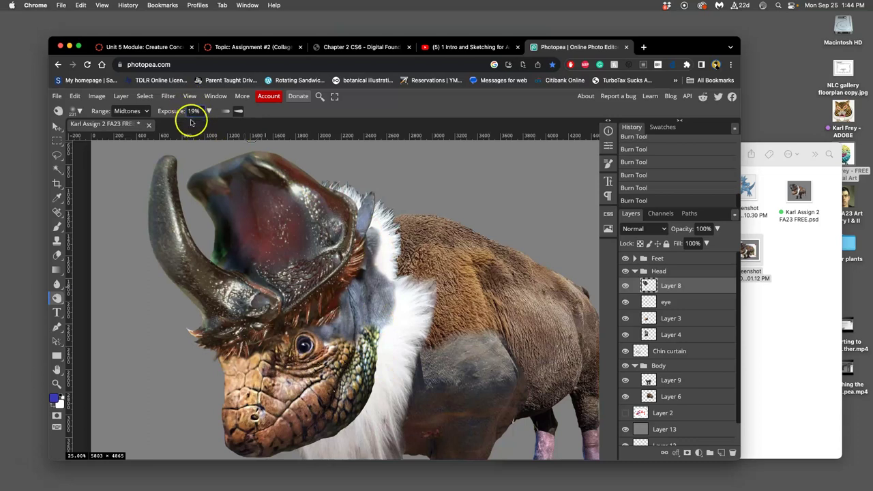
# Undo the extra burn strokes, reverting History to just after the first burn stroke.
pyautogui.hotkey('ctrl', 'z')
pyautogui.hotkey('ctrl', 'z')
pyautogui.hotkey('ctrl', 'z')
pyautogui.hotkey('ctrl', 'z')
pyautogui.hotkey('ctrl', 'z')
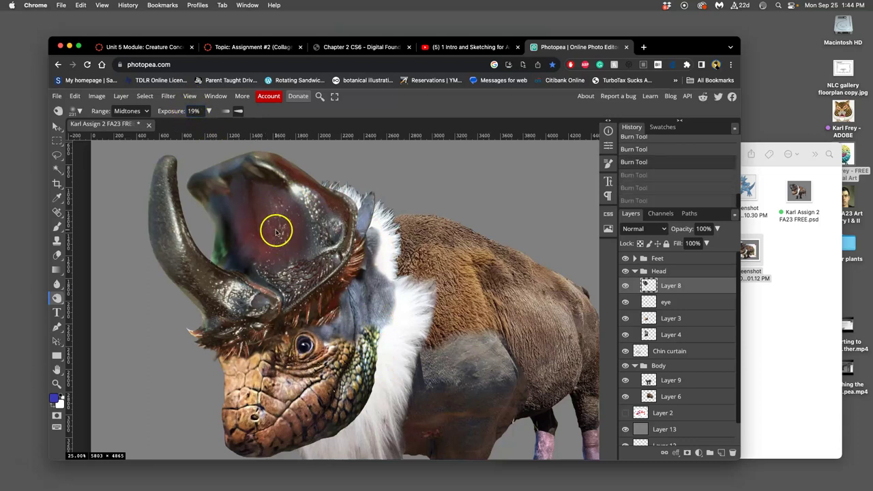
pyautogui.hotkey('ctrl', 'z')
pyautogui.hotkey('ctrl', 'z')
pyautogui.hotkey('ctrl', 'z')
pyautogui.hotkey('ctrl', 'z')
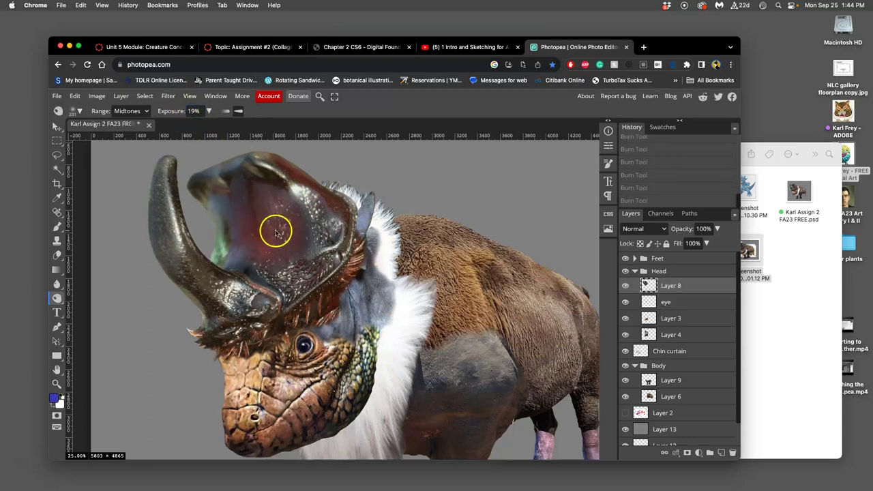
pyautogui.hotkey('ctrl', 'shift', 'z')
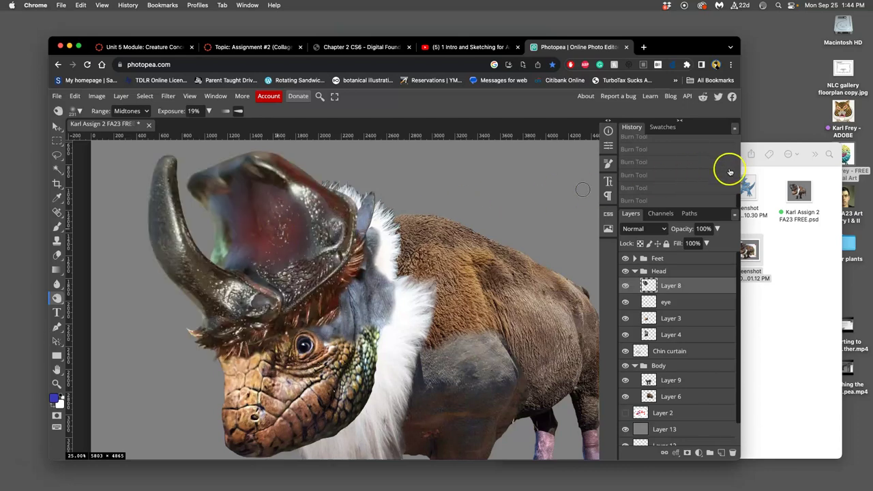
pyautogui.scroll(5, 722, 171)
pyautogui.scroll(-1, 709, 174)
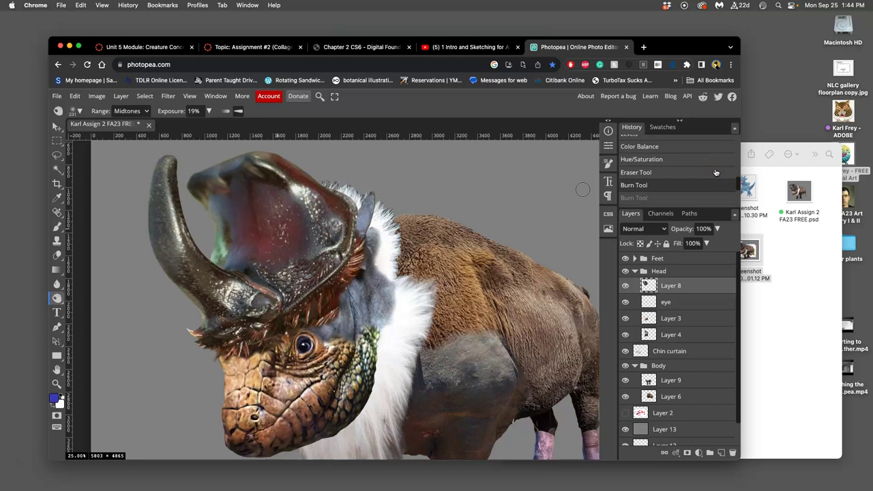
pyautogui.scroll(-1, 656, 185)
pyautogui.click(654, 186)
# Burn the shell interior, horn base and chin area with repeated 19% exposure strokes.
pyautogui.moveTo(212, 259); pyautogui.dragTo(211, 255)
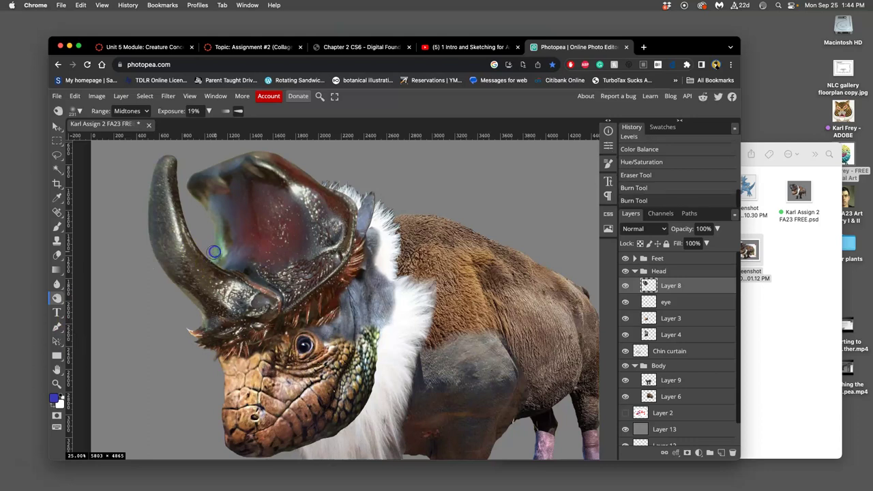
pyautogui.moveTo(209, 223)
pyautogui.mouseDown()
pyautogui.moveTo(212, 261)
pyautogui.moveTo(218, 231)
pyautogui.mouseUp()
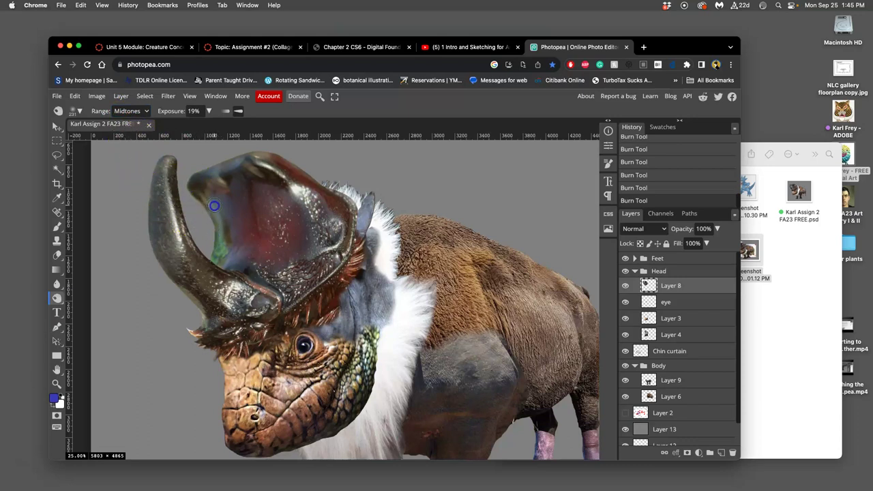
pyautogui.moveTo(209, 339)
pyautogui.mouseDown()
pyautogui.moveTo(232, 265)
pyautogui.moveTo(216, 291)
pyautogui.moveTo(212, 234)
pyautogui.moveTo(214, 252)
pyautogui.mouseUp()
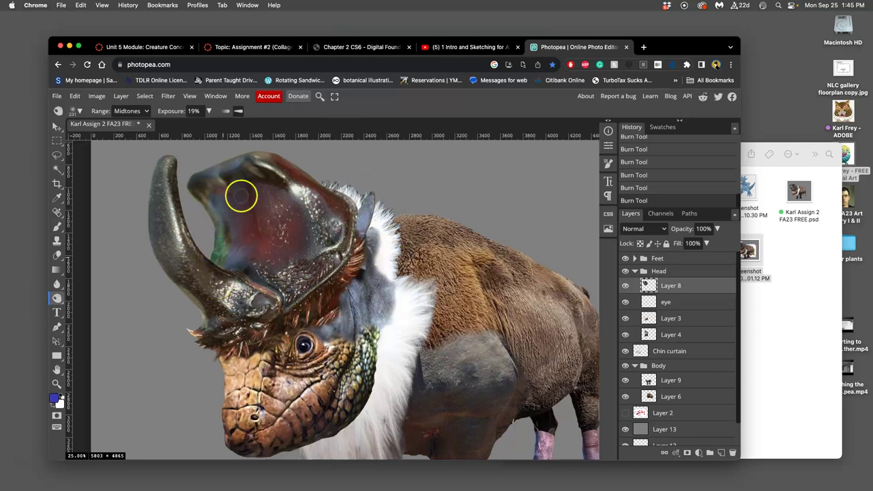
pyautogui.moveTo(205, 326)
pyautogui.mouseDown()
pyautogui.moveTo(202, 296)
pyautogui.moveTo(205, 320)
pyautogui.mouseUp()
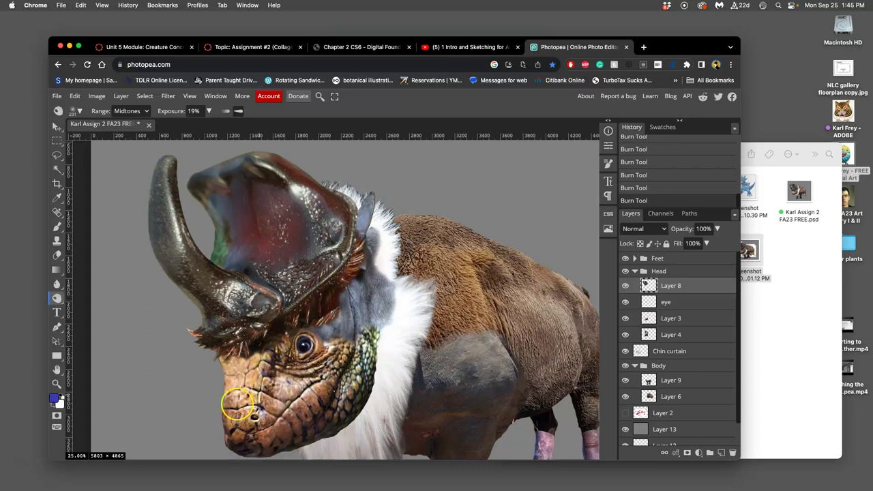
pyautogui.moveTo(258, 185)
pyautogui.mouseDown()
pyautogui.moveTo(276, 201)
pyautogui.moveTo(278, 181)
pyautogui.moveTo(256, 168)
pyautogui.moveTo(297, 232)
pyautogui.moveTo(265, 177)
pyautogui.moveTo(306, 230)
pyautogui.moveTo(267, 178)
pyautogui.moveTo(307, 250)
pyautogui.moveTo(264, 174)
pyautogui.moveTo(289, 263)
pyautogui.moveTo(285, 234)
pyautogui.mouseUp()
pyautogui.moveTo(265, 268); pyautogui.dragTo(266, 238)
pyautogui.moveTo(234, 302)
pyautogui.mouseDown()
pyautogui.moveTo(216, 282)
pyautogui.moveTo(236, 281)
pyautogui.moveTo(253, 234)
pyautogui.moveTo(323, 199)
pyautogui.moveTo(343, 157)
pyautogui.moveTo(290, 126)
pyautogui.moveTo(264, 171)
pyautogui.moveTo(210, 164)
pyautogui.moveTo(255, 198)
pyautogui.moveTo(216, 179)
pyautogui.mouseUp()
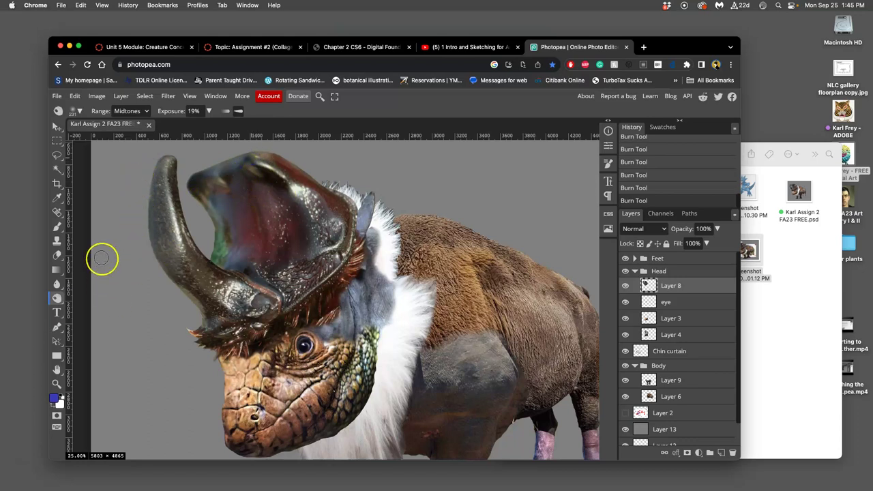
# Desaturate the beetle horn and its base with the Sponge tool using a soft 217 px brush.
pyautogui.rightClick(57, 298)
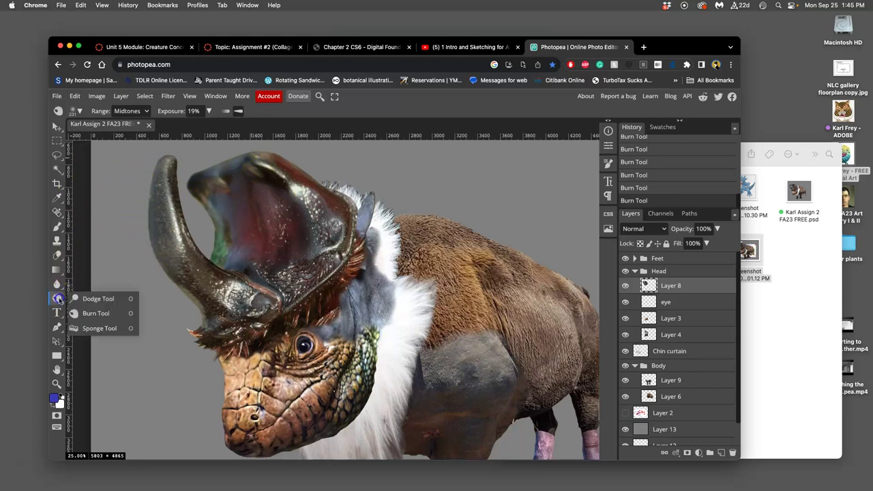
pyautogui.click(89, 328)
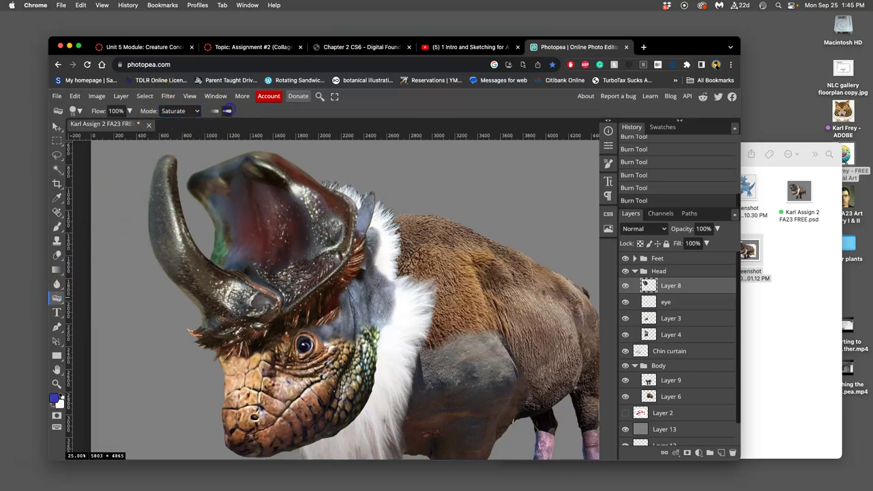
pyautogui.click(183, 111)
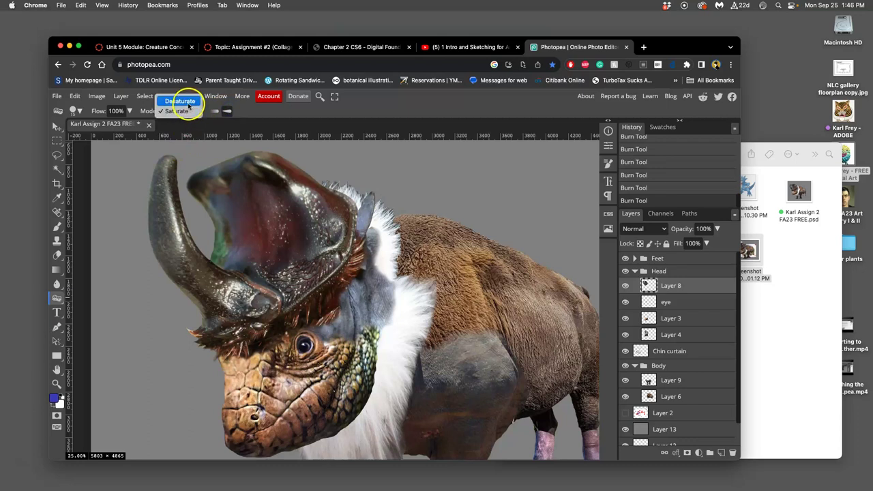
pyautogui.click(189, 102)
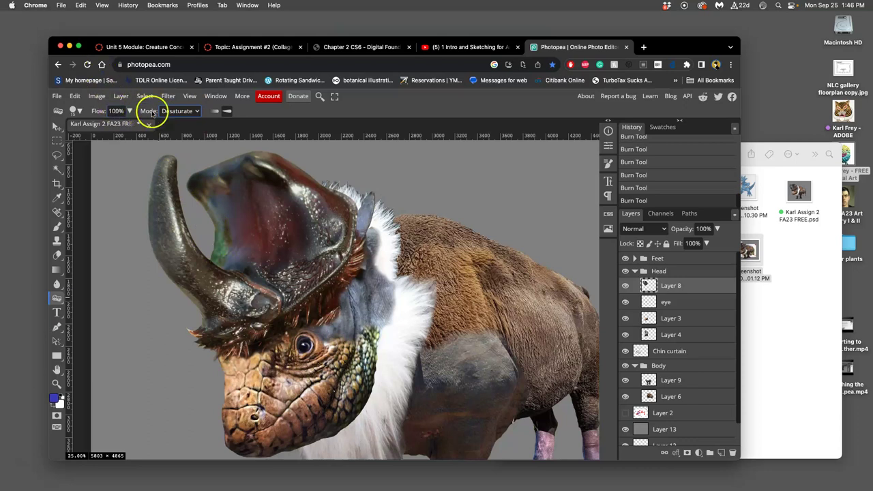
pyautogui.click(129, 111)
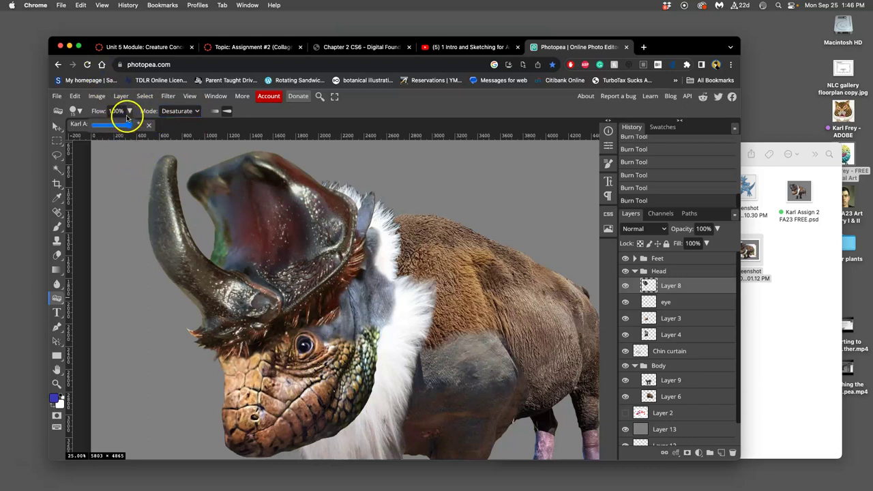
pyautogui.click(75, 111)
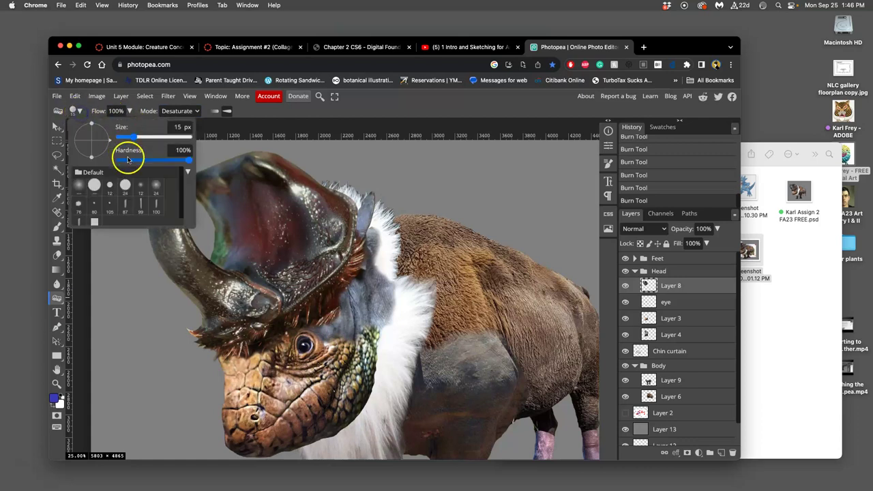
pyautogui.moveTo(128, 161)
pyautogui.mouseDown()
pyautogui.moveTo(117, 161)
pyautogui.moveTo(146, 136)
pyautogui.moveTo(159, 138)
pyautogui.mouseUp()
pyautogui.click(222, 253)
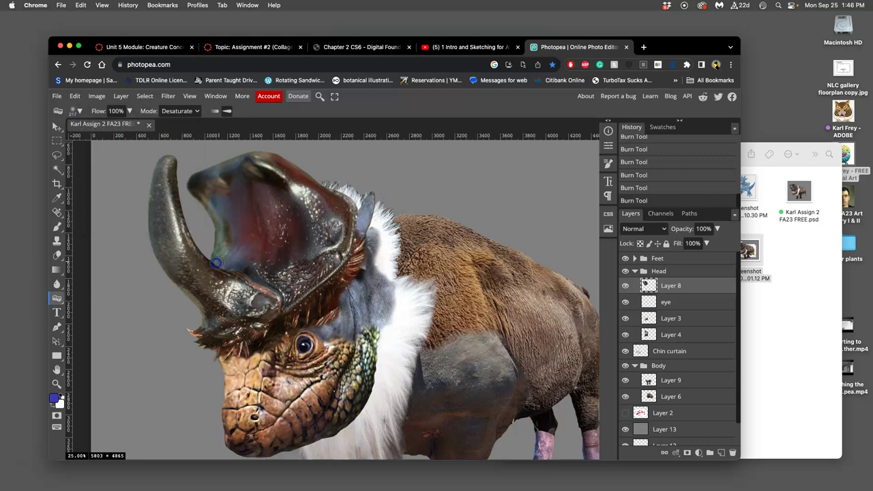
pyautogui.moveTo(210, 200); pyautogui.dragTo(213, 220)
pyautogui.moveTo(225, 294)
pyautogui.mouseDown()
pyautogui.moveTo(225, 335)
pyautogui.moveTo(240, 272)
pyautogui.moveTo(227, 228)
pyautogui.moveTo(225, 296)
pyautogui.moveTo(236, 258)
pyautogui.moveTo(225, 256)
pyautogui.moveTo(233, 270)
pyautogui.moveTo(215, 259)
pyautogui.mouseUp()
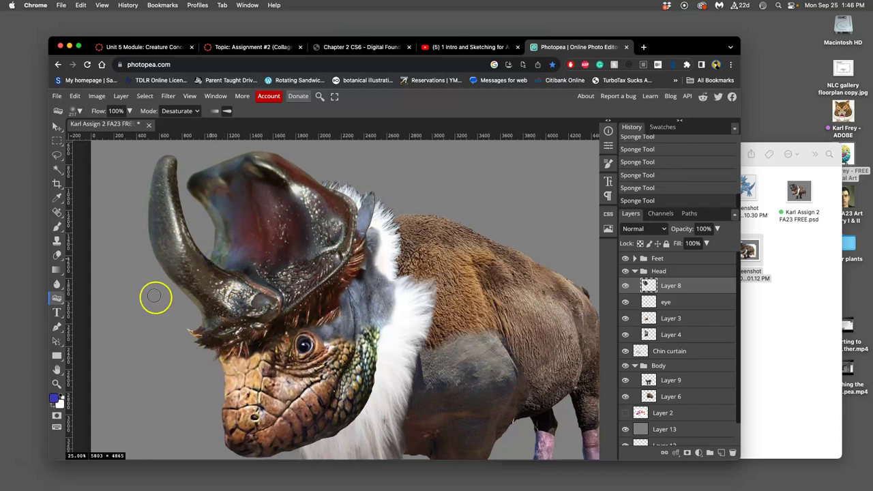
# Burn the inner horn area and the white fur edge at the neck.
pyautogui.rightClick(57, 298)
pyautogui.click(85, 300)
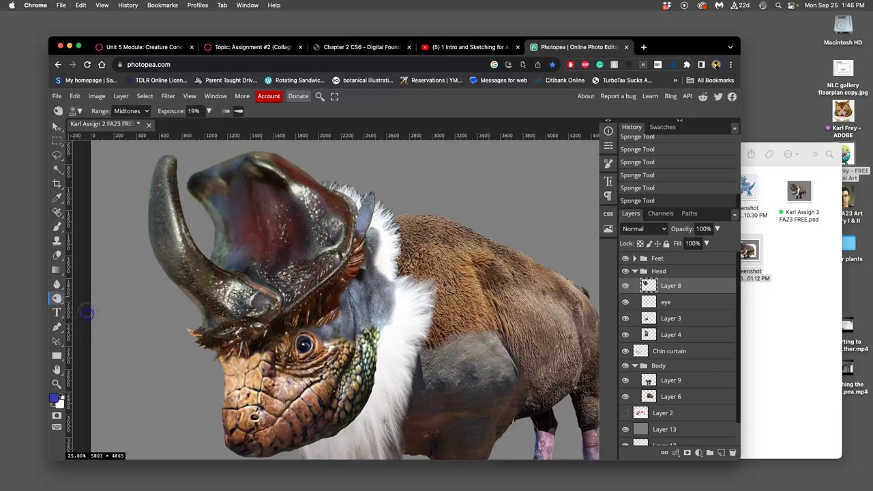
pyautogui.click(227, 241)
pyautogui.moveTo(225, 235); pyautogui.dragTo(215, 273)
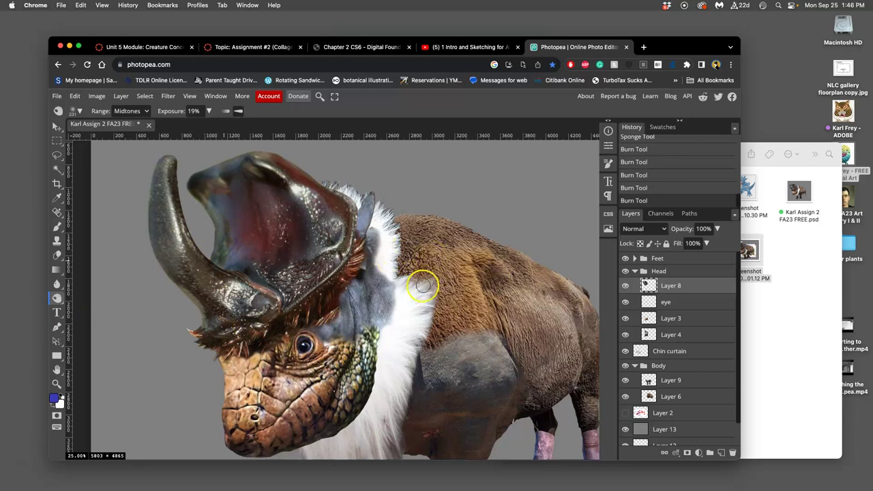
pyautogui.moveTo(421, 287)
pyautogui.mouseDown()
pyautogui.moveTo(416, 264)
pyautogui.moveTo(397, 272)
pyautogui.moveTo(401, 265)
pyautogui.moveTo(399, 288)
pyautogui.moveTo(341, 342)
pyautogui.moveTo(344, 307)
pyautogui.moveTo(356, 293)
pyautogui.moveTo(324, 312)
pyautogui.moveTo(338, 299)
pyautogui.moveTo(335, 354)
pyautogui.mouseUp()
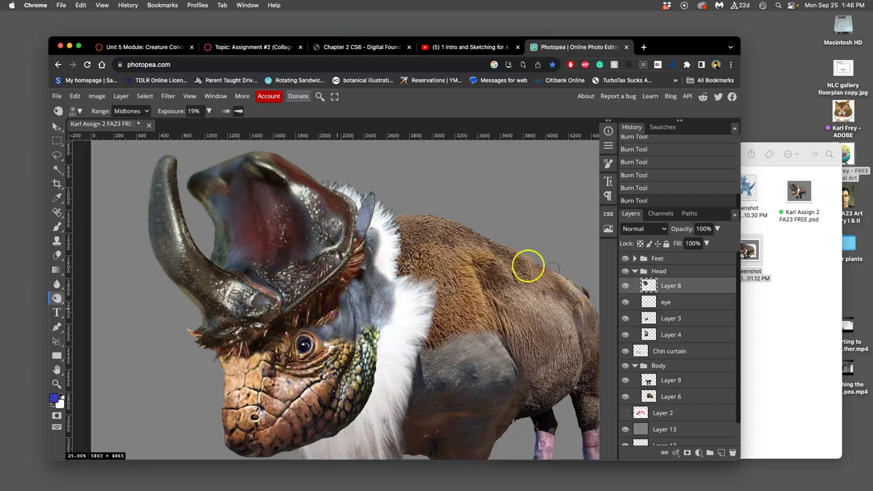
# Toggle the helmet layer's visibility twice to compare it with the rhino head beneath.
pyautogui.click(625, 286)
pyautogui.click(625, 286)
pyautogui.click(626, 286)
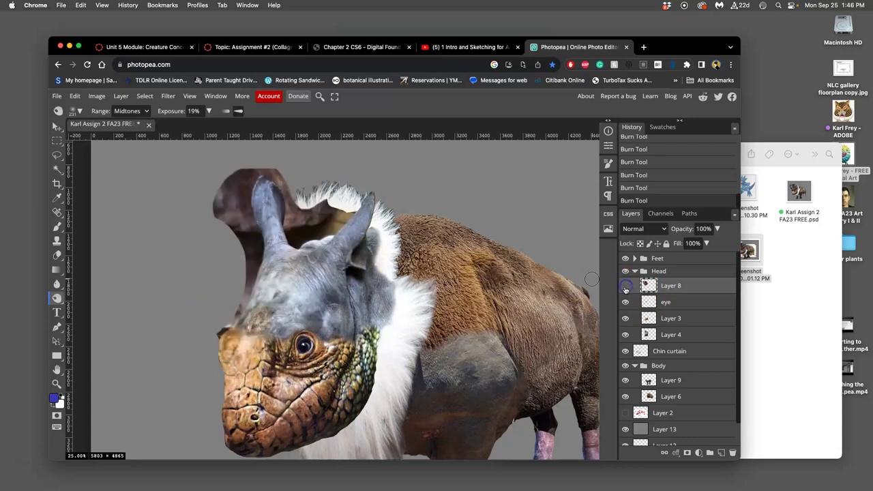
pyautogui.click(623, 286)
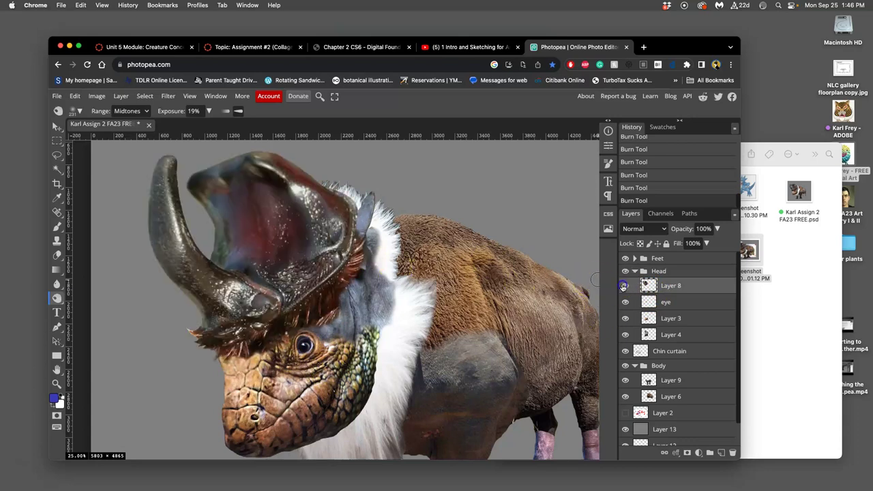
# Dodge the jaw, beetle horn and head cap to chin with a soft 401 px brush at 19% exposure.
pyautogui.click(58, 297)
pyautogui.click(80, 298)
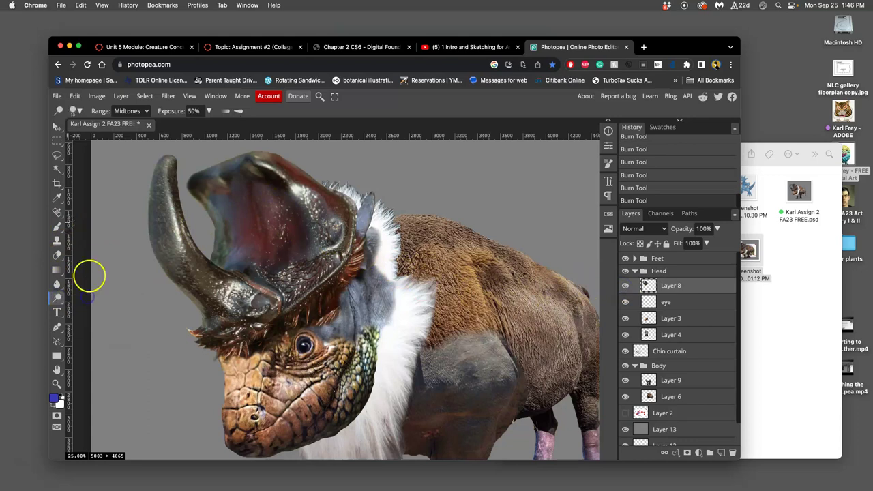
pyautogui.click(209, 111)
pyautogui.moveTo(195, 125); pyautogui.dragTo(176, 127)
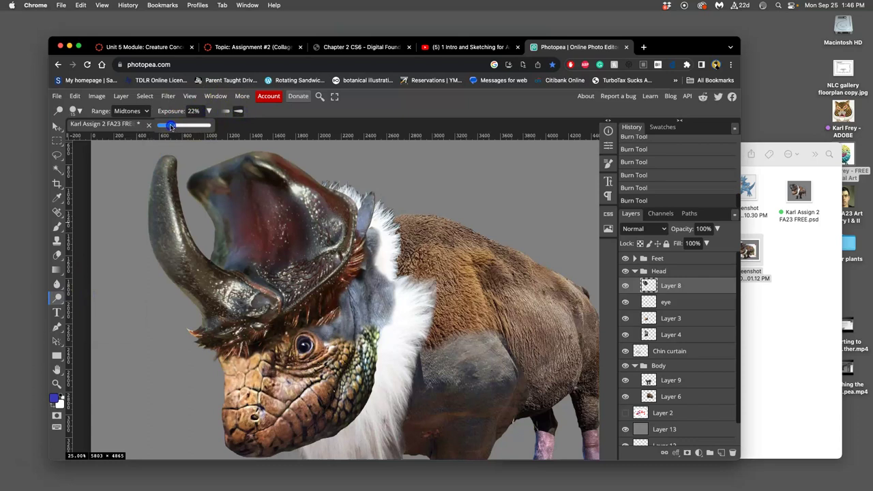
pyautogui.moveTo(168, 126); pyautogui.dragTo(172, 126)
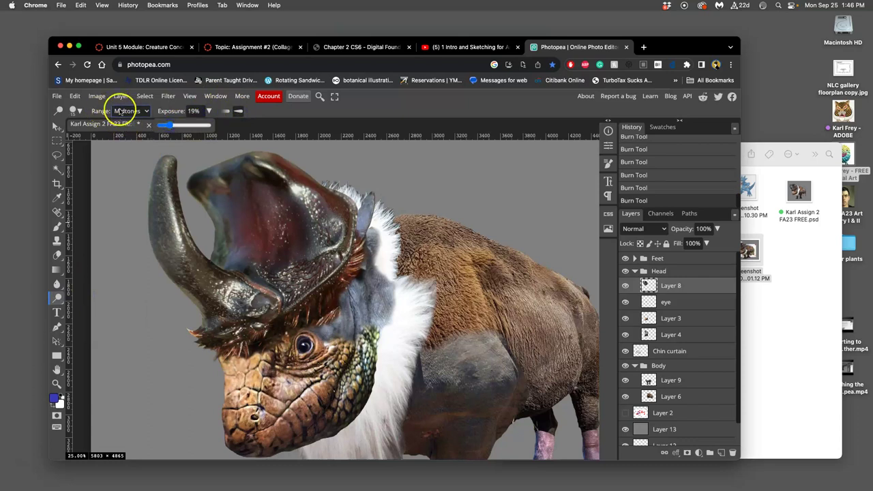
pyautogui.click(79, 111)
pyautogui.moveTo(90, 144)
pyautogui.mouseDown()
pyautogui.moveTo(123, 154)
pyautogui.moveTo(133, 140)
pyautogui.moveTo(154, 136)
pyautogui.mouseUp()
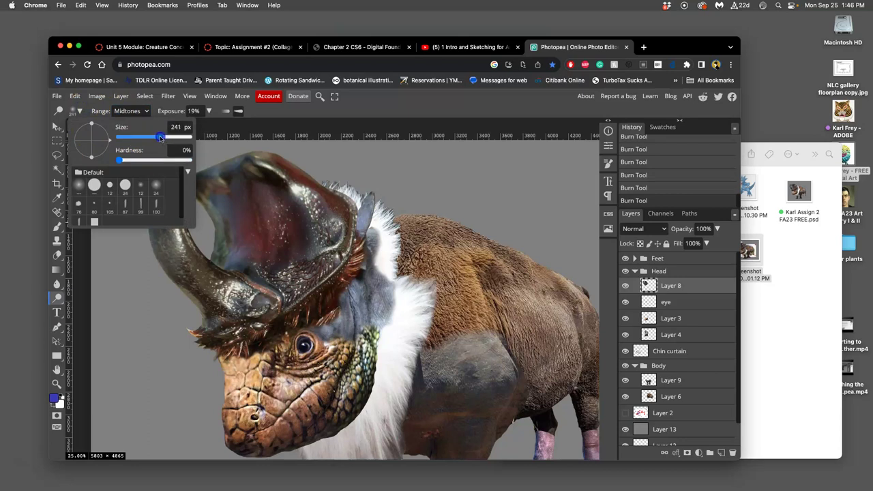
pyautogui.moveTo(161, 138); pyautogui.dragTo(169, 138)
pyautogui.click(213, 172)
pyautogui.moveTo(208, 176); pyautogui.dragTo(246, 167)
pyautogui.moveTo(158, 173)
pyautogui.mouseDown()
pyautogui.moveTo(171, 244)
pyautogui.moveTo(279, 350)
pyautogui.moveTo(334, 214)
pyautogui.moveTo(273, 171)
pyautogui.moveTo(233, 168)
pyautogui.mouseUp()
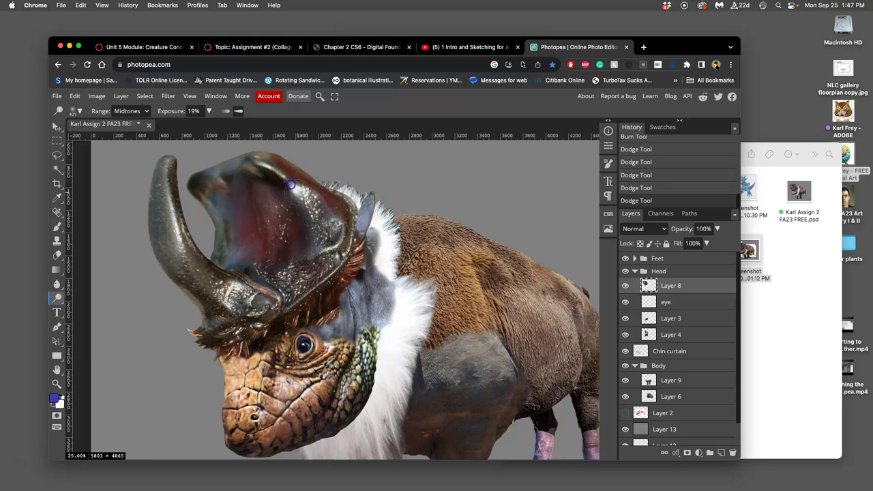
pyautogui.moveTo(290, 185)
pyautogui.mouseDown()
pyautogui.moveTo(265, 170)
pyautogui.moveTo(230, 174)
pyautogui.moveTo(207, 226)
pyautogui.moveTo(207, 293)
pyautogui.moveTo(327, 437)
pyautogui.moveTo(340, 411)
pyautogui.moveTo(300, 360)
pyautogui.mouseUp()
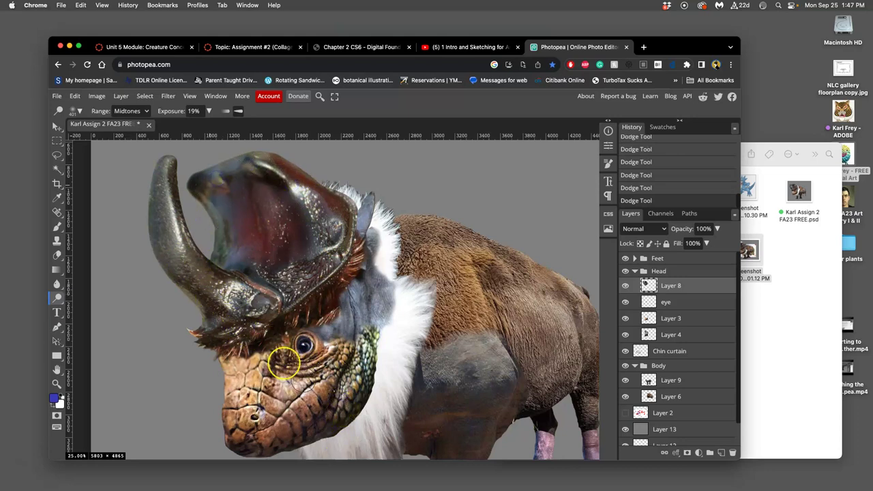
# Burn the top and back of the head and the beetle horn from base to tip.
pyautogui.rightClick(57, 297)
pyautogui.click(91, 310)
pyautogui.moveTo(107, 266)
pyautogui.mouseDown()
pyautogui.moveTo(200, 152)
pyautogui.moveTo(241, 141)
pyautogui.moveTo(199, 169)
pyautogui.mouseUp()
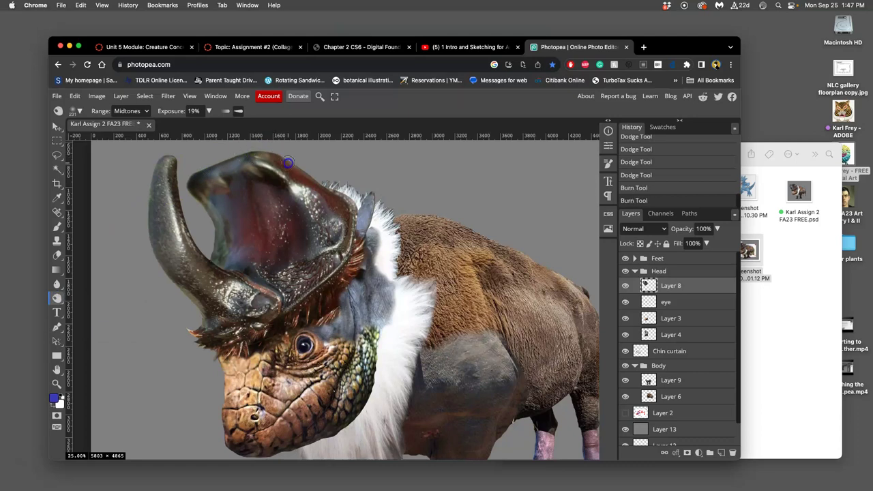
pyautogui.moveTo(289, 164)
pyautogui.mouseDown()
pyautogui.moveTo(261, 153)
pyautogui.moveTo(284, 157)
pyautogui.moveTo(237, 167)
pyautogui.mouseUp()
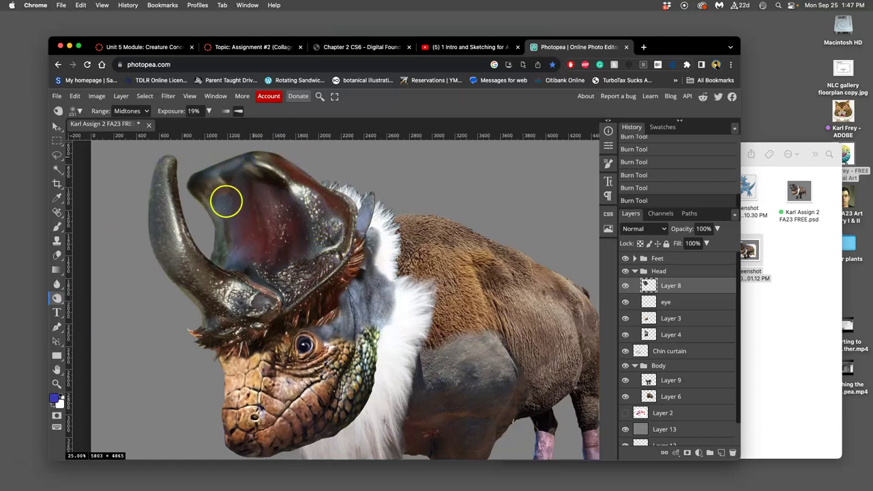
pyautogui.click(210, 181)
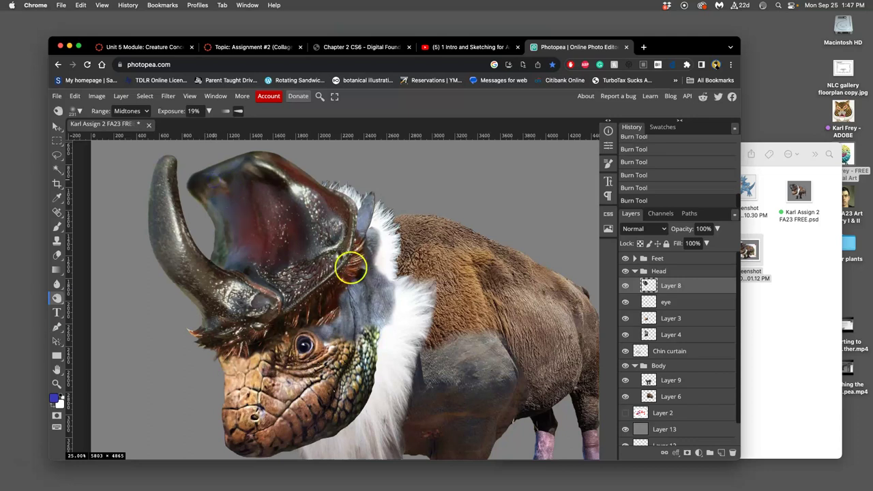
pyautogui.click(289, 266)
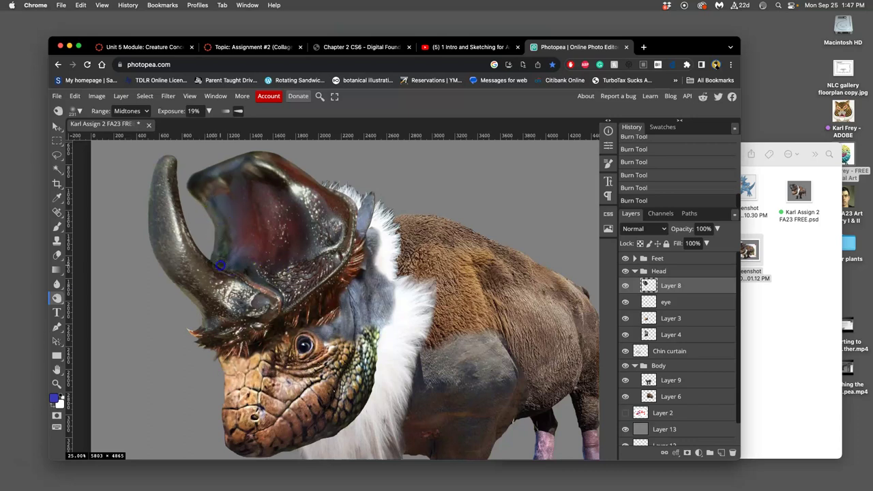
pyautogui.click(201, 259)
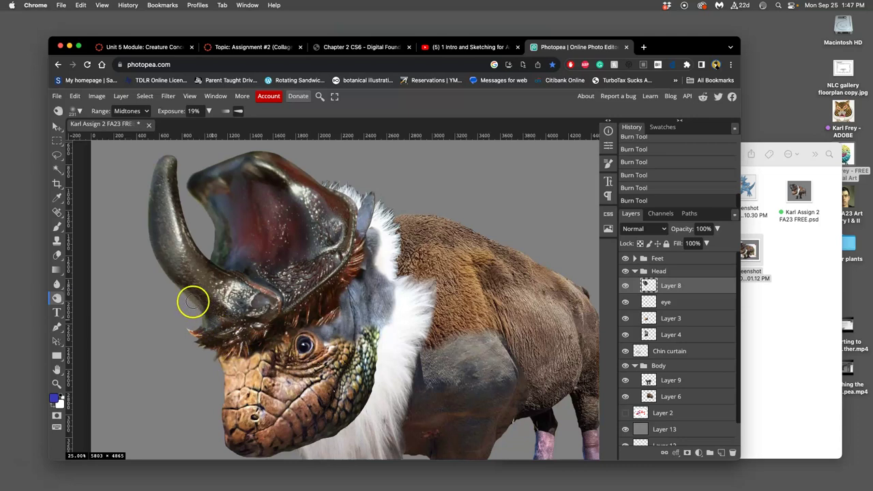
pyautogui.click(210, 320)
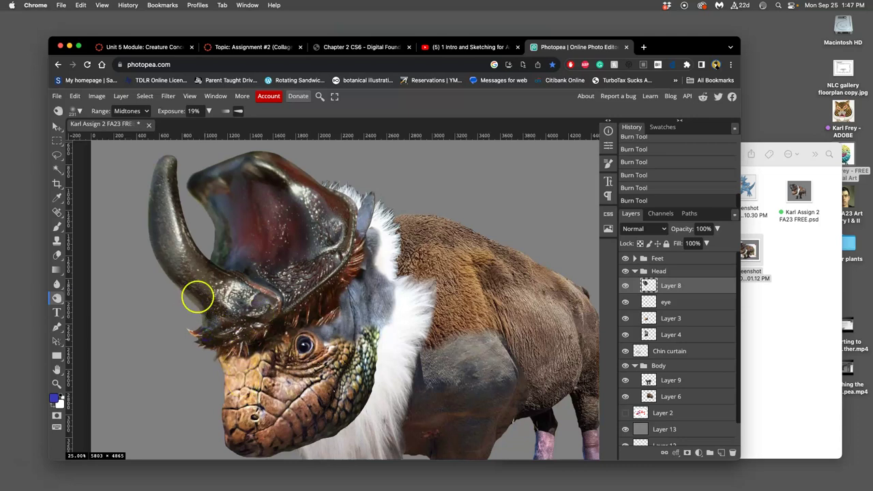
pyautogui.click(163, 246)
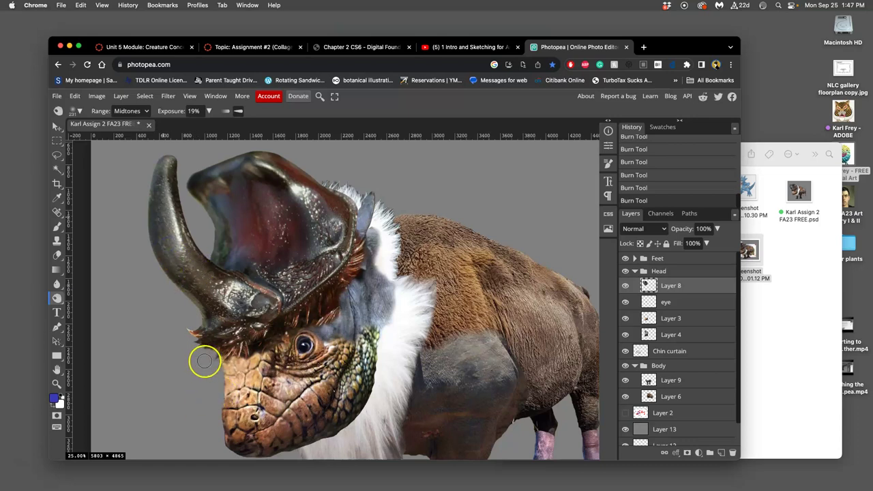
pyautogui.click(208, 325)
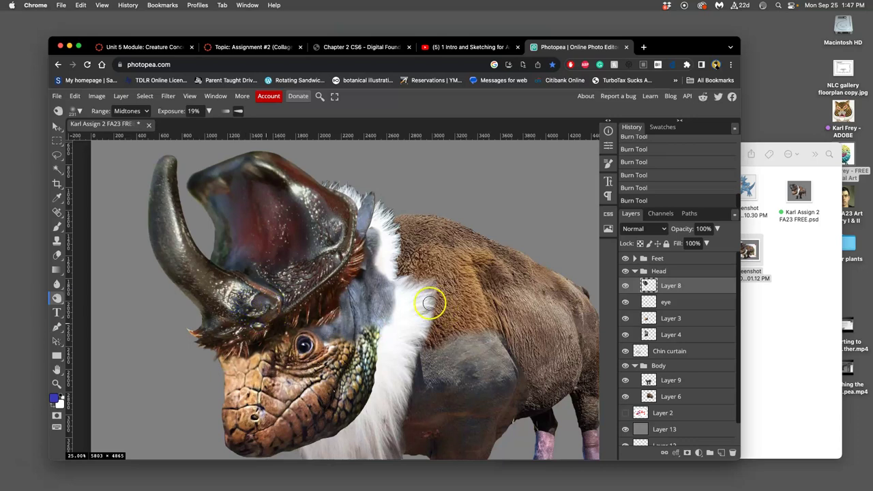
# Zoom out, select Layer 3, and toggle the lizard-skin face and eye layers to check them.
pyautogui.scroll(-1, 430, 294)
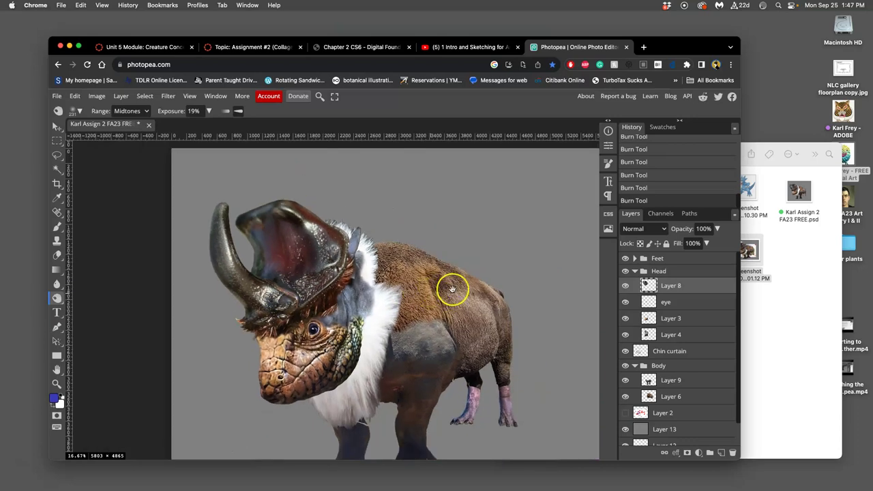
pyautogui.scroll(-1, 455, 285)
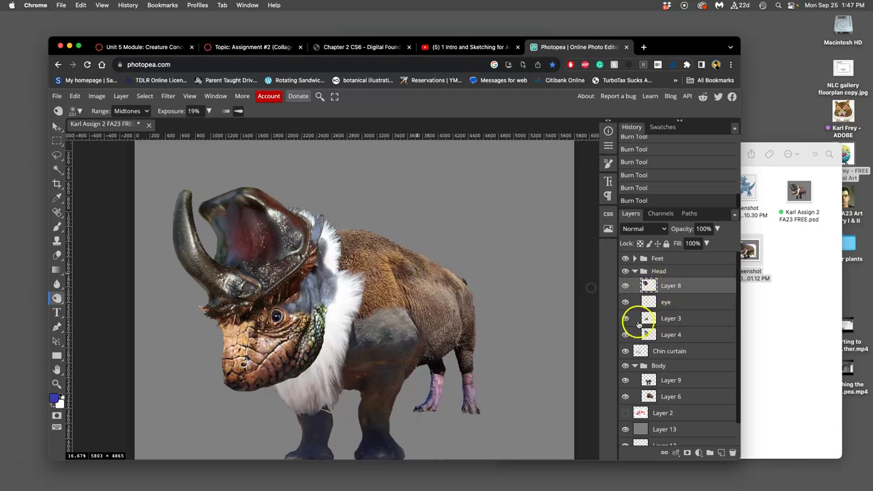
pyautogui.click(625, 319)
pyautogui.click(627, 319)
pyautogui.click(672, 319)
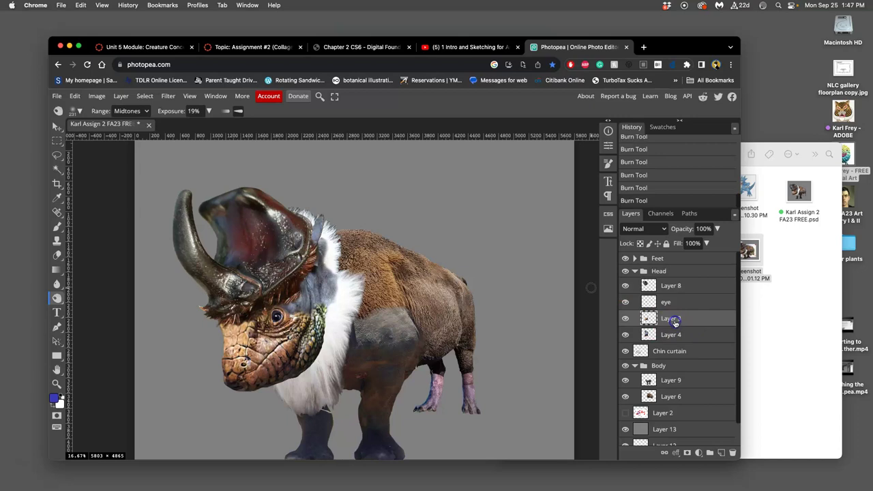
pyautogui.click(626, 318)
pyautogui.click(626, 319)
pyautogui.click(625, 302)
pyautogui.click(625, 303)
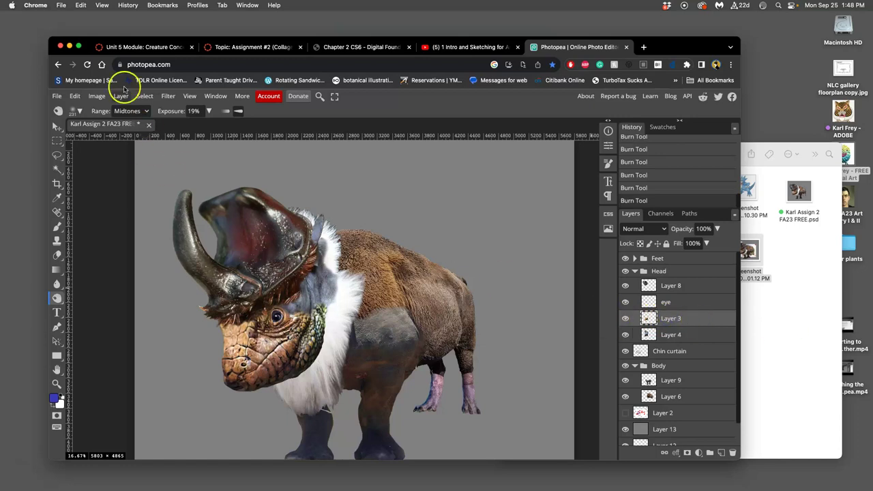
# Save the collage and open Levels for the lizard-skin face layer.
pyautogui.press('super+s')
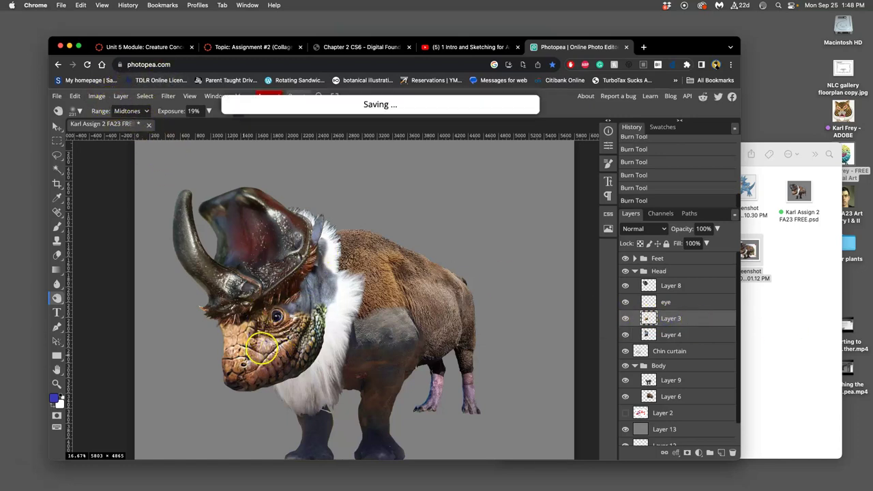
pyautogui.click(98, 95)
pyautogui.moveTo(109, 125)
pyautogui.click(193, 142)
# Apply Levels with midtone 0.97, output white 233 and output black raised slightly.
pyautogui.moveTo(470, 217); pyautogui.dragTo(472, 218)
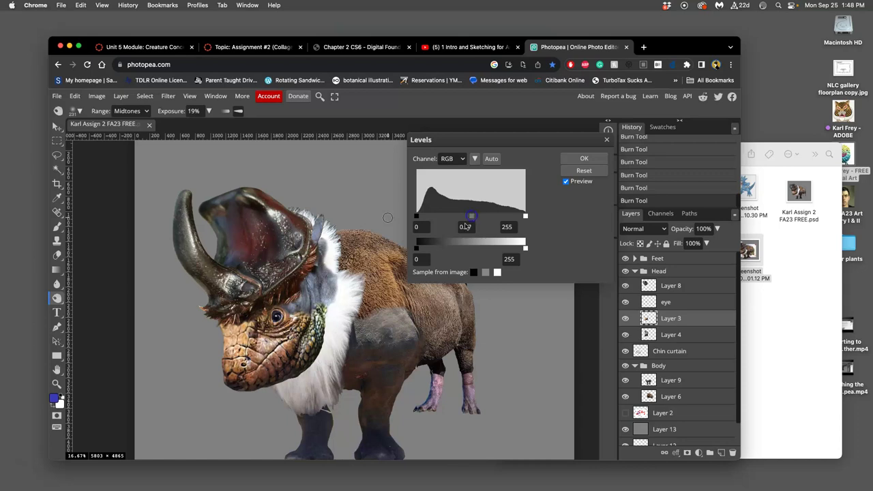
pyautogui.moveTo(523, 244); pyautogui.dragTo(516, 249)
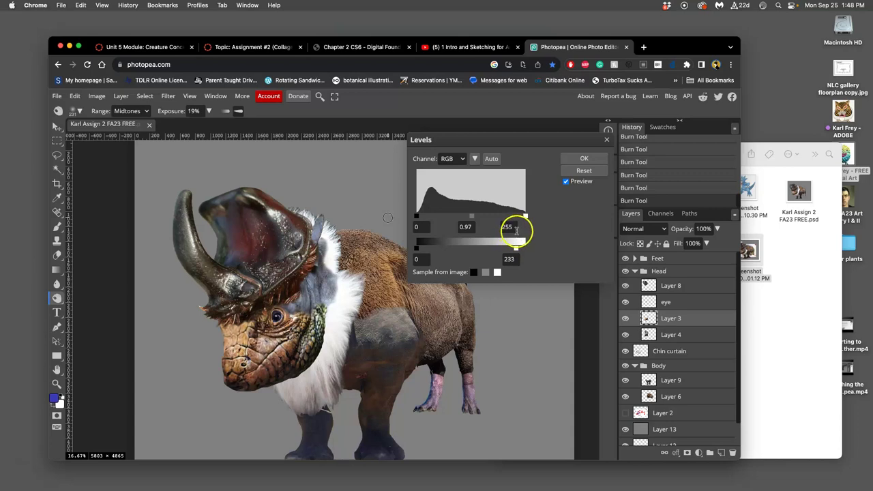
pyautogui.moveTo(416, 248)
pyautogui.mouseDown()
pyautogui.moveTo(427, 250)
pyautogui.moveTo(413, 250)
pyautogui.mouseUp()
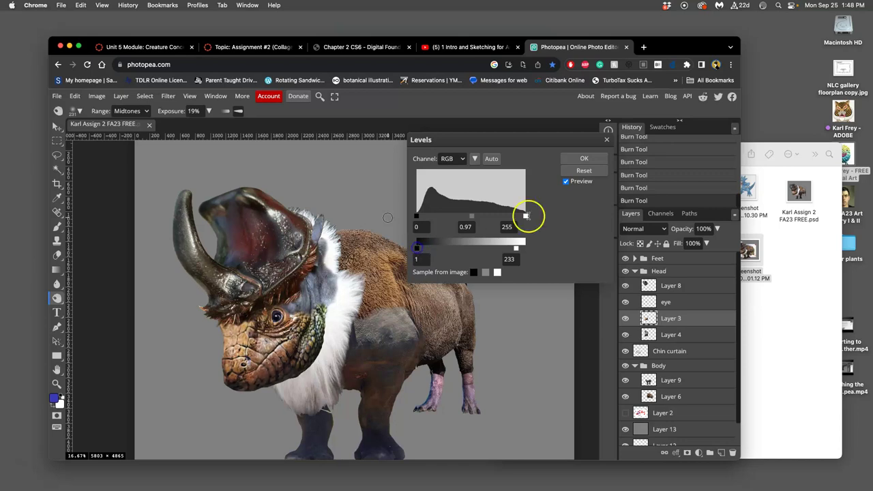
pyautogui.click(584, 159)
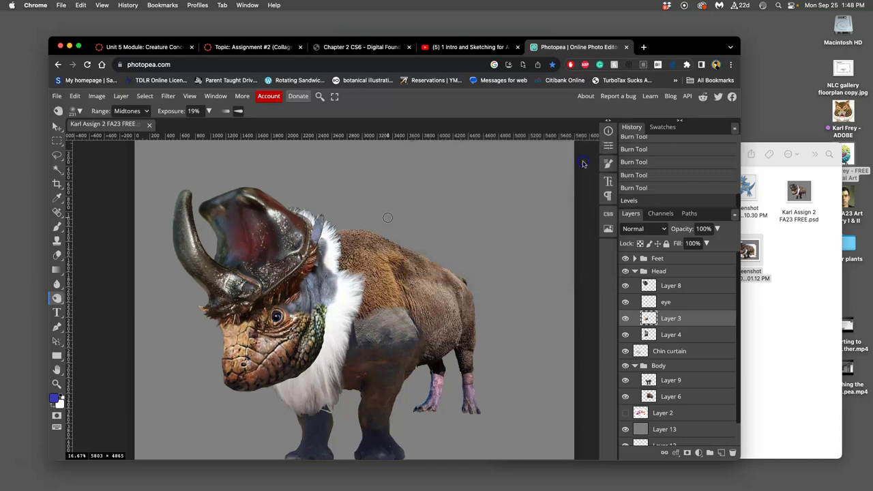
# Open Color Balance on the lizard head and set midtones to 4/−10/7.
pyautogui.click(101, 95)
pyautogui.moveTo(137, 128)
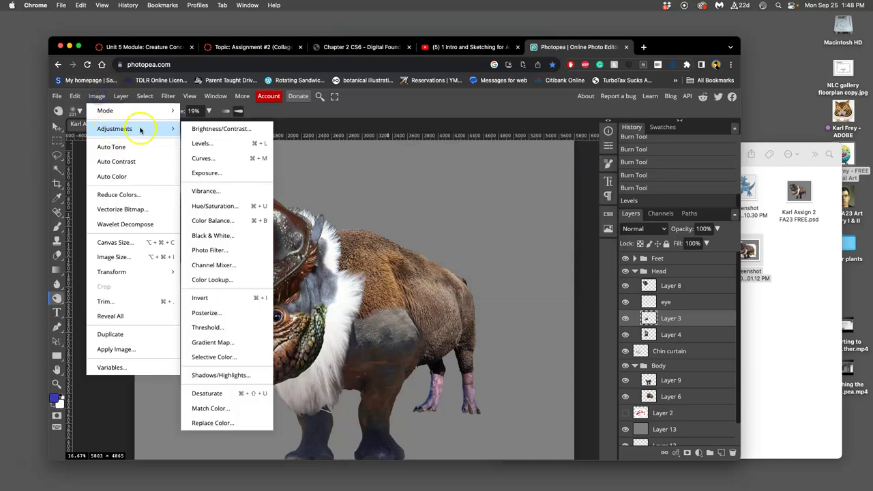
pyautogui.click(210, 220)
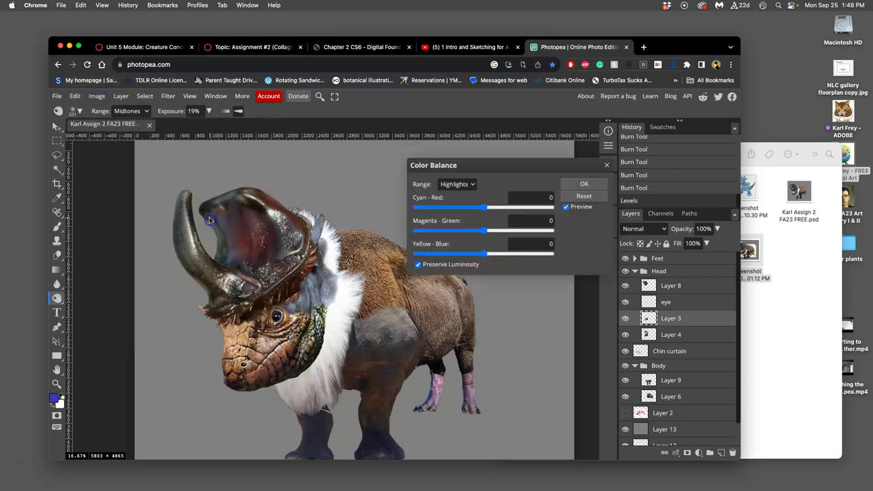
pyautogui.click(469, 184)
pyautogui.click(456, 174)
pyautogui.moveTo(484, 229); pyautogui.dragTo(477, 231)
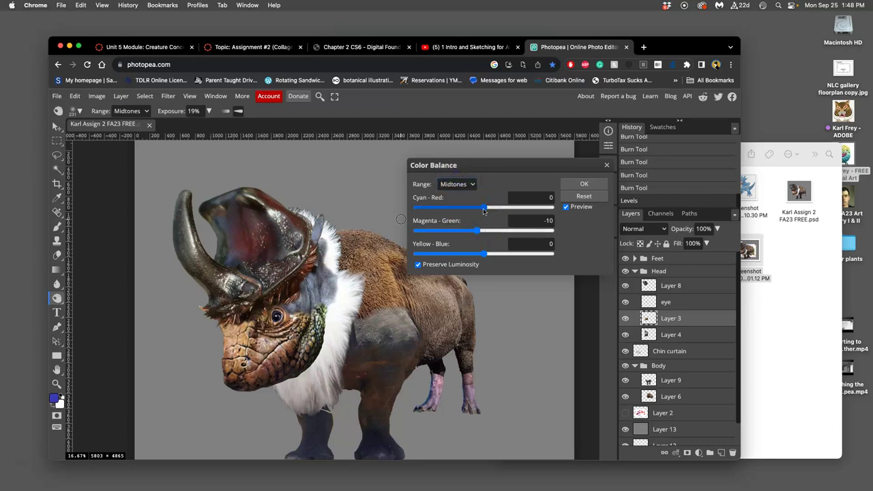
pyautogui.moveTo(483, 207); pyautogui.dragTo(486, 210)
pyautogui.moveTo(485, 254); pyautogui.dragTo(493, 255)
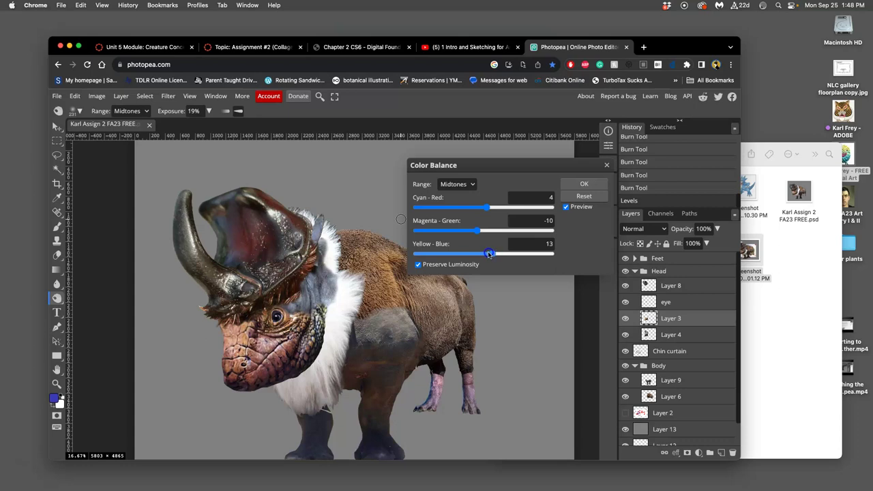
pyautogui.moveTo(487, 253); pyautogui.dragTo(488, 254)
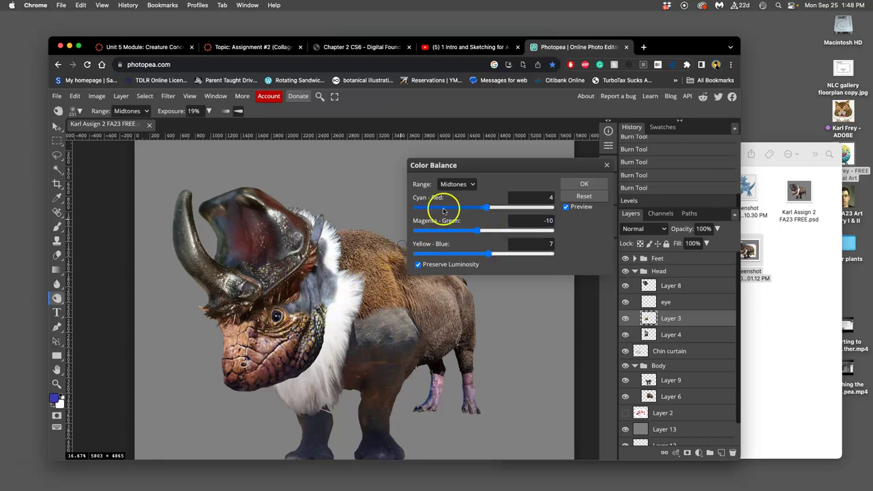
# Set shadows to −16/0/5 and highlights to 7/0/−8, then apply the Color Balance.
pyautogui.click(448, 187)
pyautogui.click(455, 172)
pyautogui.moveTo(481, 209); pyautogui.dragTo(480, 209)
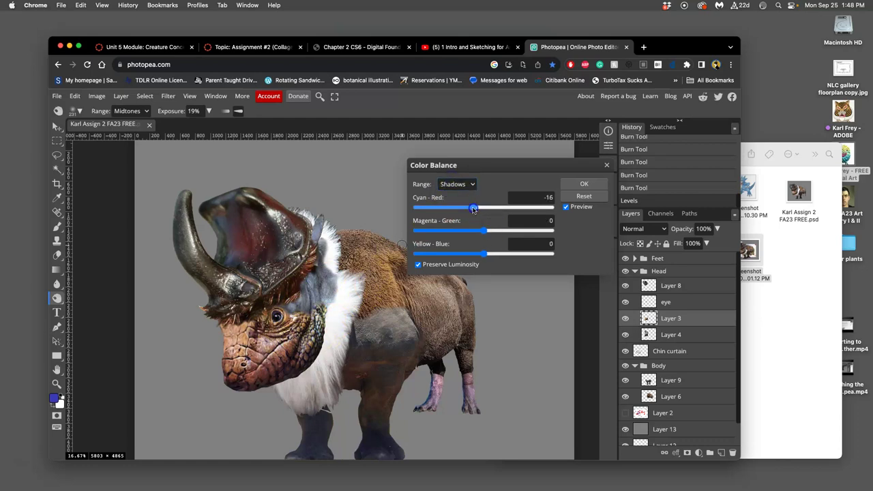
pyautogui.click(457, 187)
pyautogui.click(469, 209)
pyautogui.moveTo(487, 209); pyautogui.dragTo(490, 208)
pyautogui.click(484, 256)
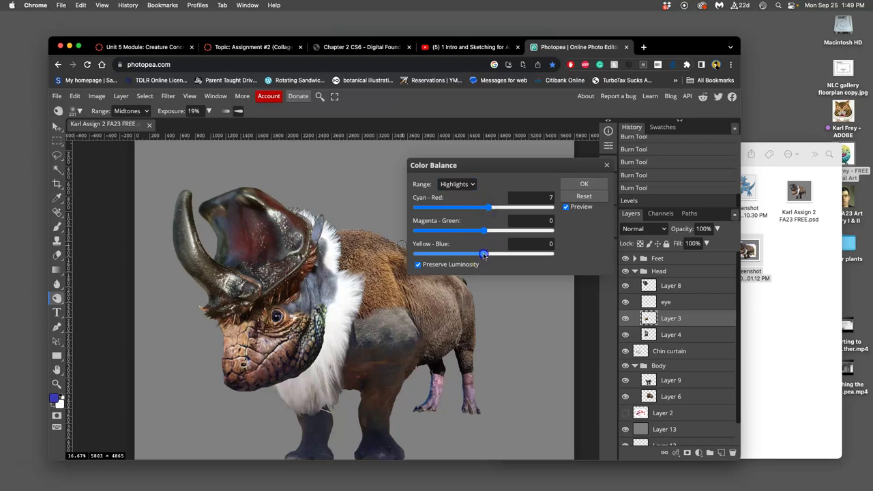
pyautogui.click(584, 184)
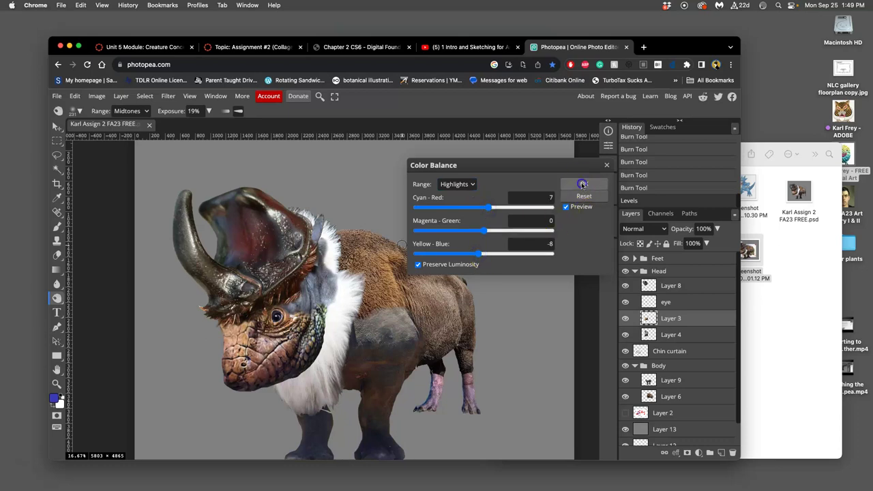
# Compare the head before Levels and before Color Balance in History, then restore Color Balance.
pyautogui.click(647, 189)
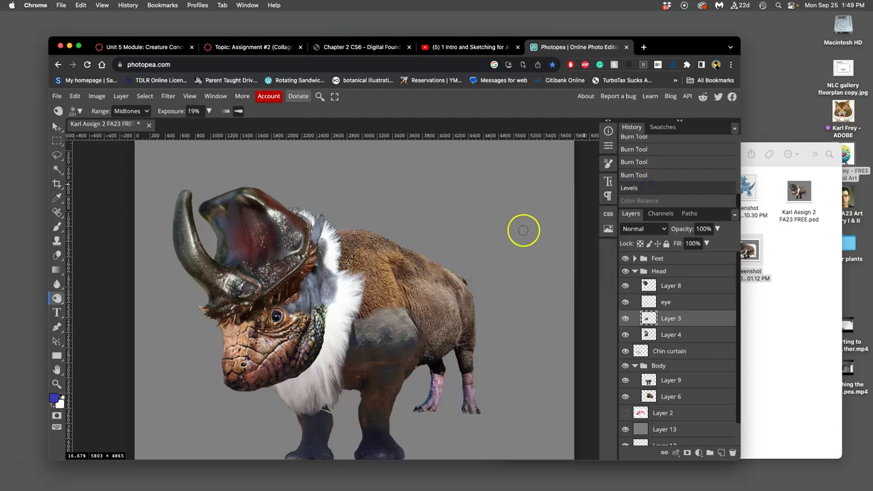
pyautogui.scroll(5, 524, 227)
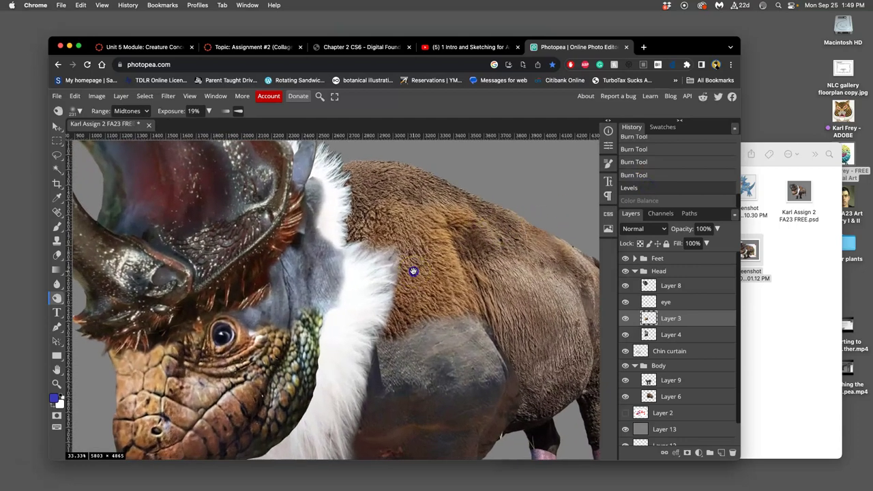
pyautogui.moveTo(417, 261); pyautogui.dragTo(496, 196)
pyautogui.click(644, 176)
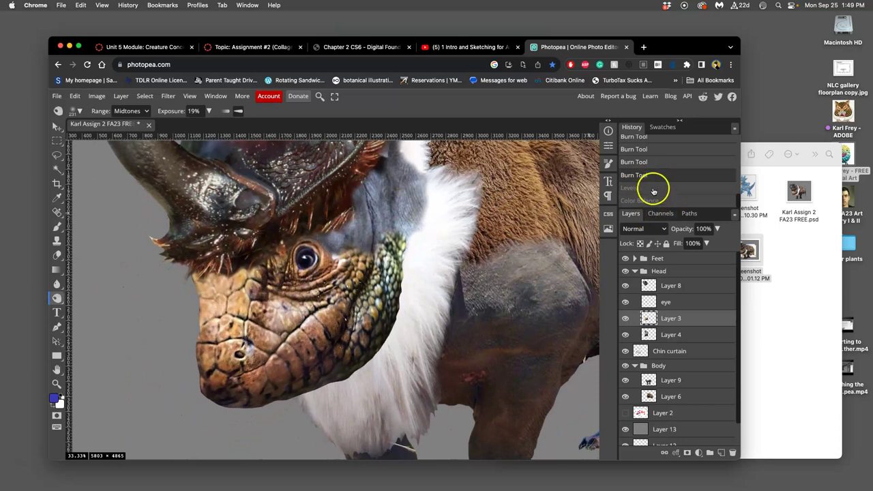
pyautogui.click(653, 189)
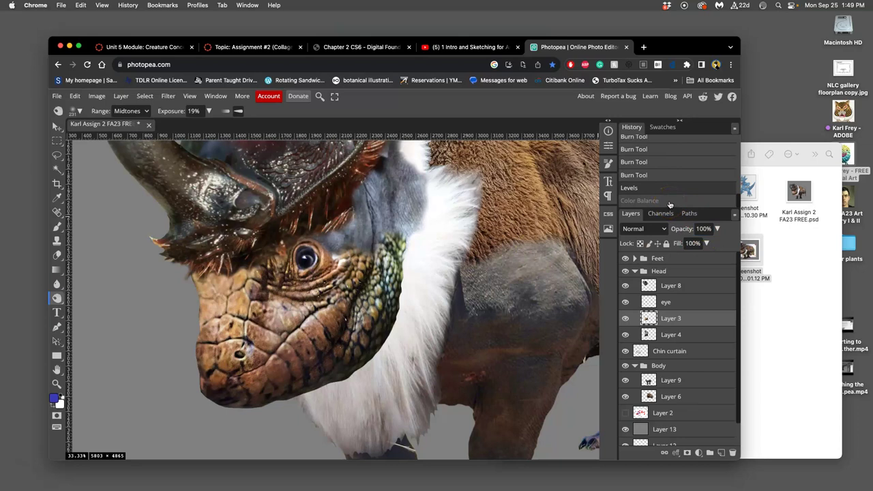
pyautogui.click(670, 202)
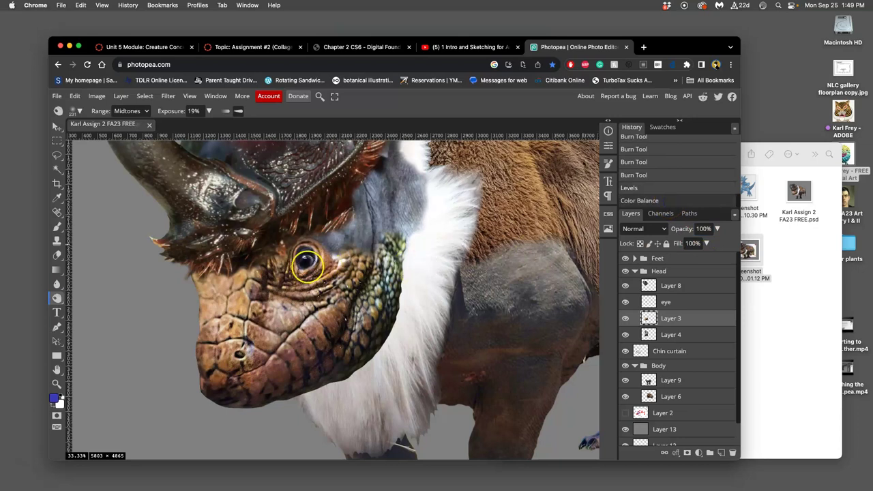
# Test a burn stroke on the cheek, undo it, and end on the Color Balance state.
pyautogui.moveTo(290, 277)
pyautogui.mouseDown()
pyautogui.moveTo(268, 341)
pyautogui.moveTo(255, 330)
pyautogui.moveTo(273, 319)
pyautogui.moveTo(288, 333)
pyautogui.mouseUp()
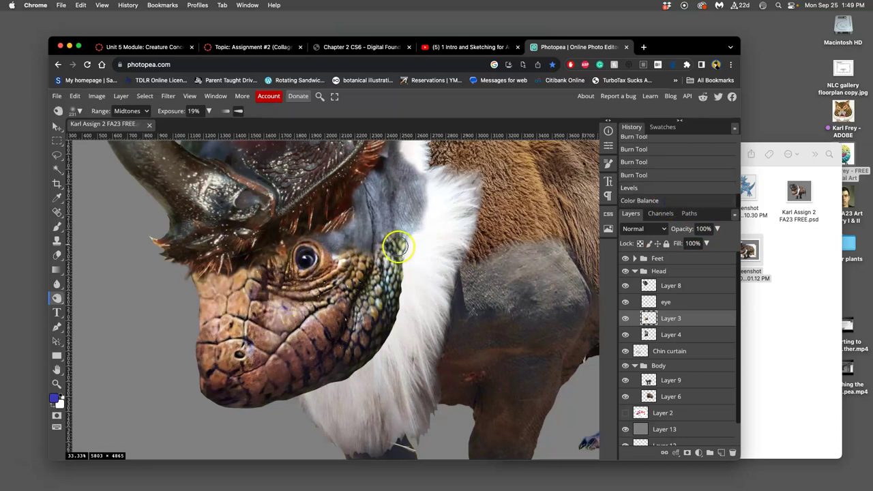
pyautogui.click(667, 203)
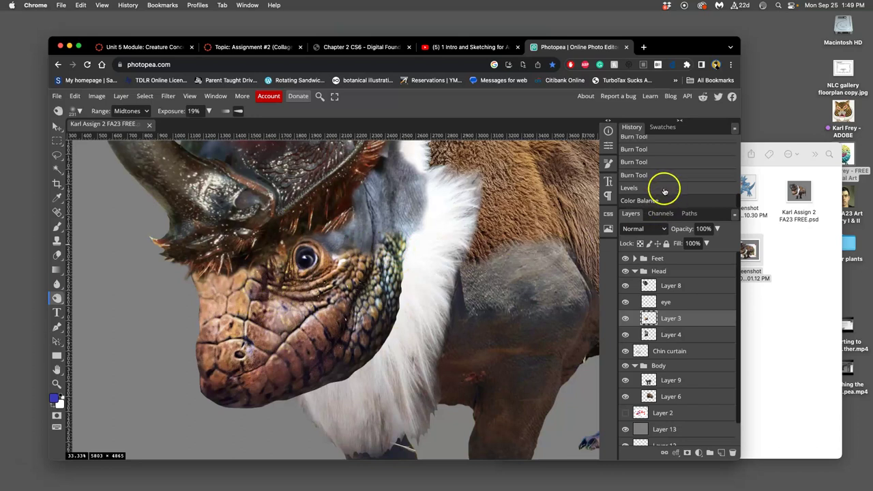
pyautogui.click(665, 189)
pyautogui.click(664, 201)
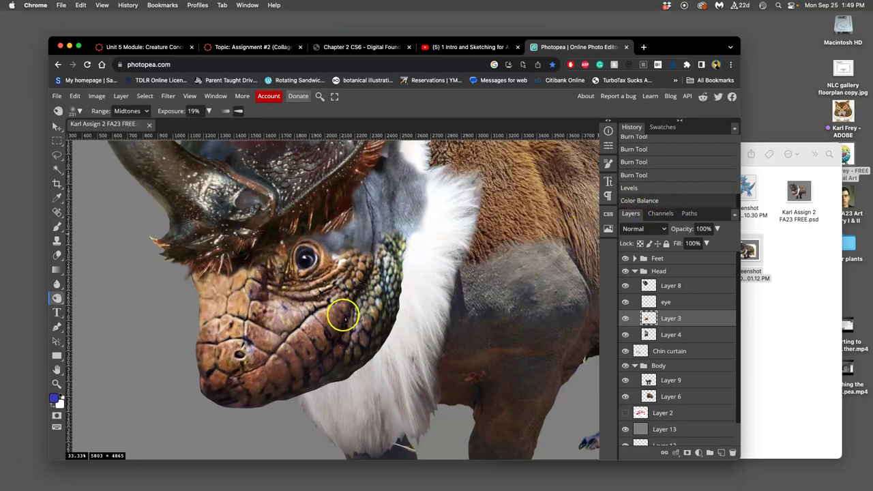
pyautogui.scroll(-5, 344, 315)
pyautogui.scroll(2, 380, 292)
pyautogui.hscroll(-1, 337, 281)
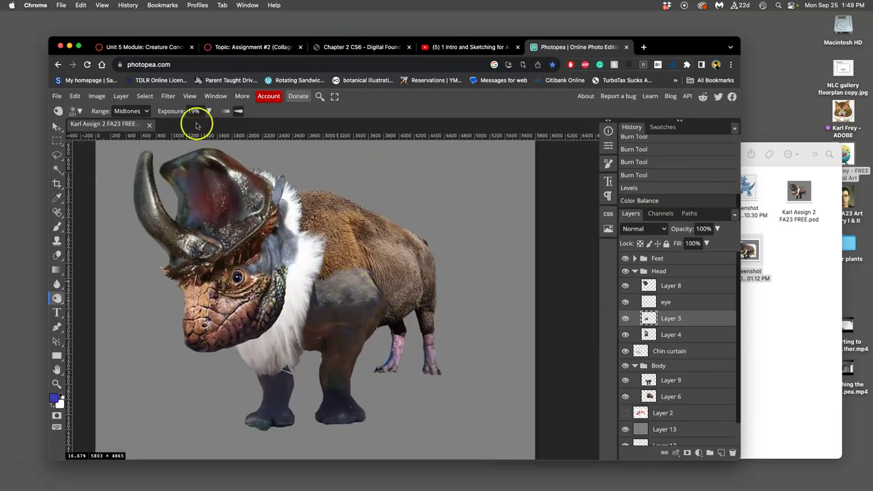
# Apply Hue/Saturation to the lizard head with Hue −1 and Saturation 1.
pyautogui.click(96, 96)
pyautogui.moveTo(163, 128)
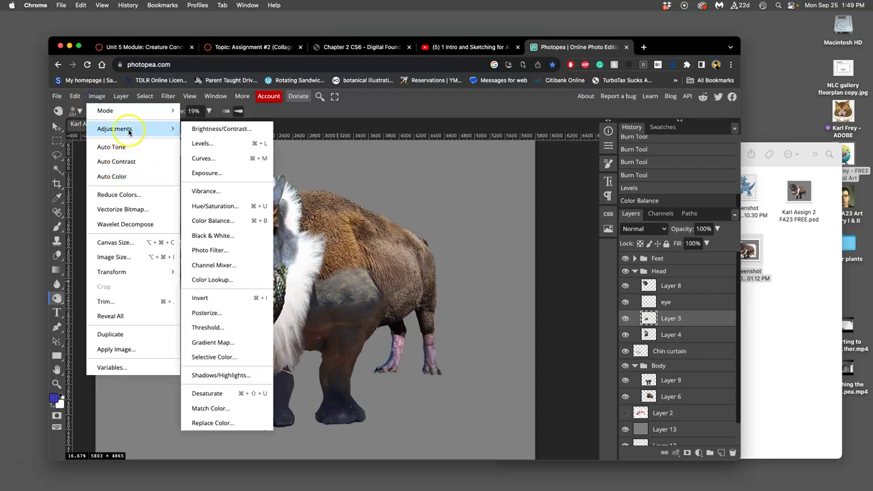
pyautogui.click(227, 204)
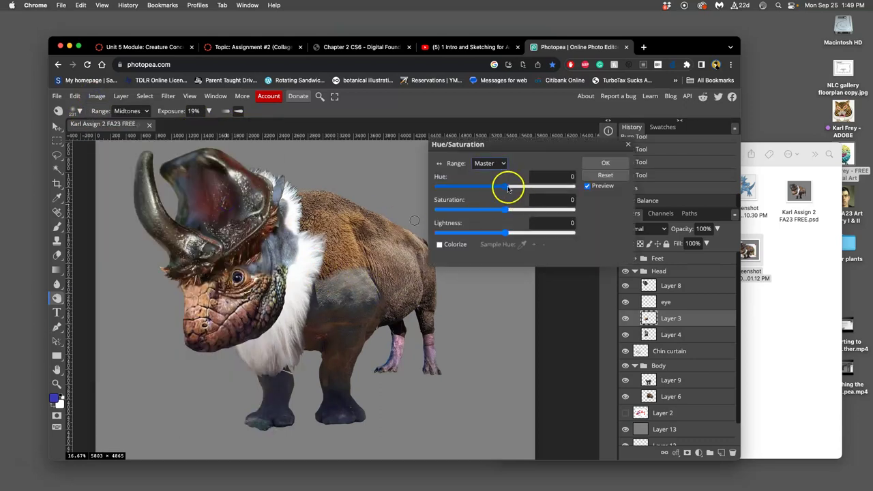
pyautogui.moveTo(505, 185)
pyautogui.mouseDown()
pyautogui.moveTo(519, 188)
pyautogui.moveTo(503, 189)
pyautogui.mouseUp()
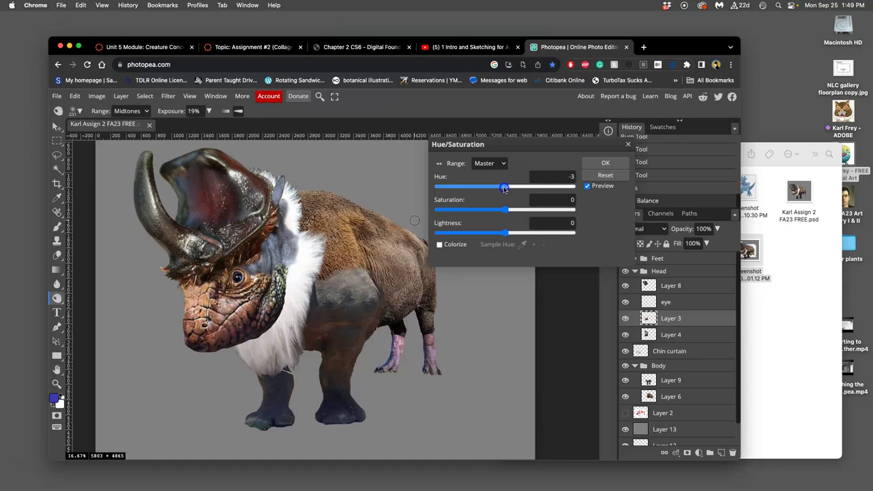
pyautogui.click(527, 209)
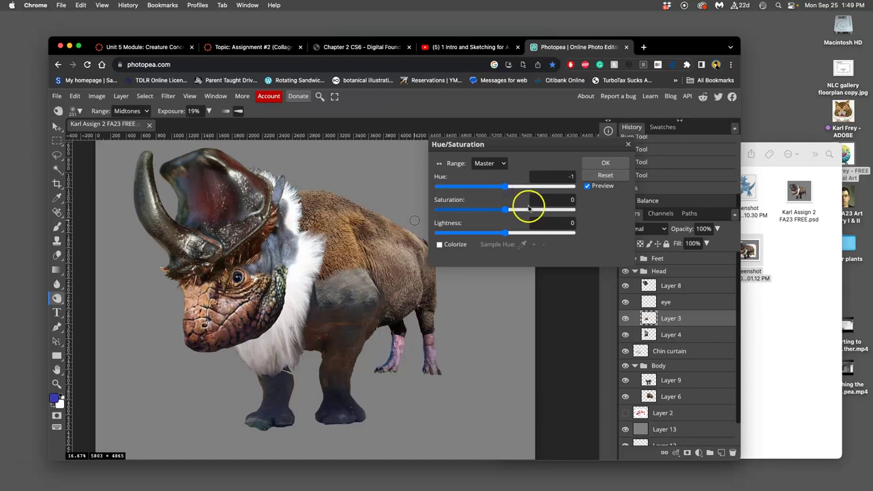
pyautogui.moveTo(529, 208); pyautogui.dragTo(497, 212)
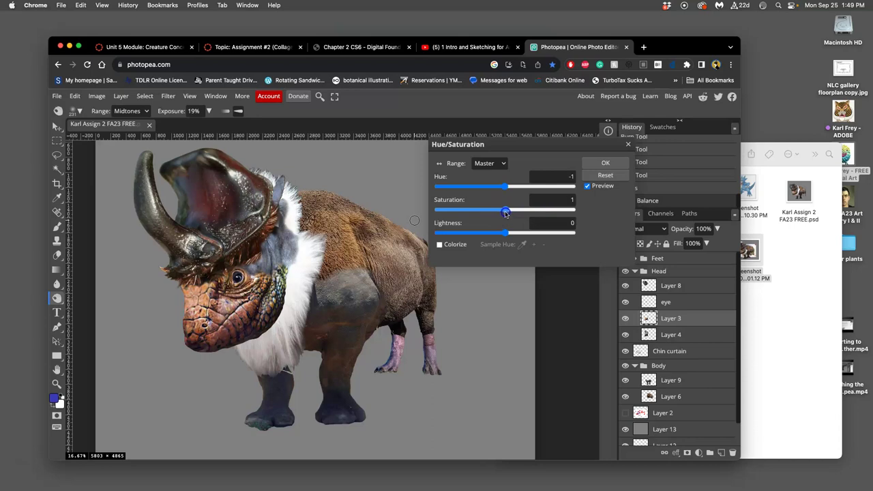
pyautogui.moveTo(505, 214); pyautogui.dragTo(506, 213)
pyautogui.click(606, 161)
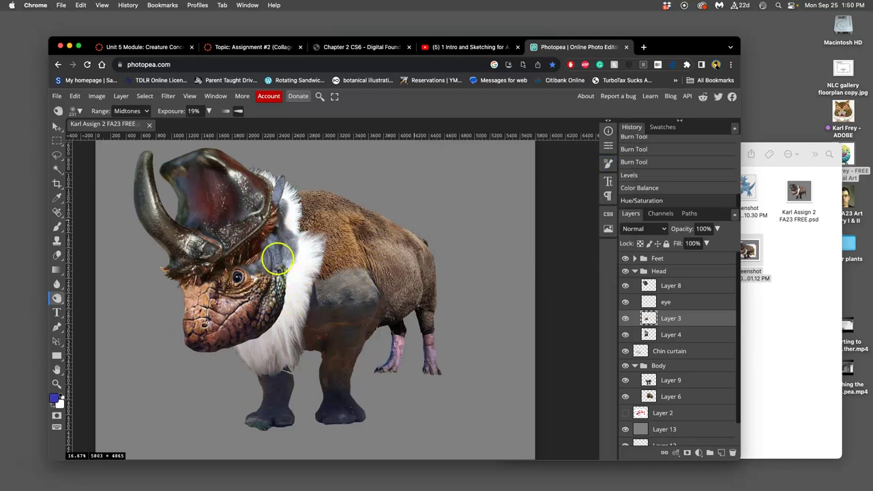
# Select Layer 4 and apply Levels darkening its midtones to 0.75.
pyautogui.click(626, 302)
pyautogui.click(626, 301)
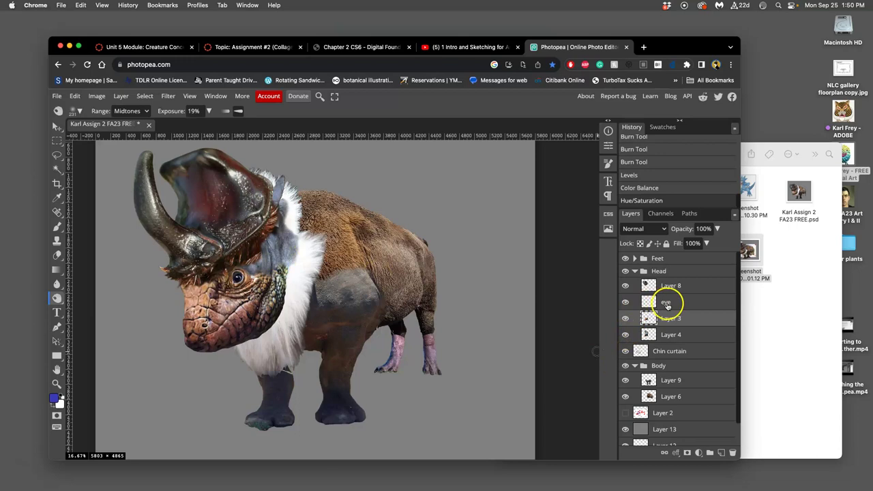
pyautogui.click(671, 335)
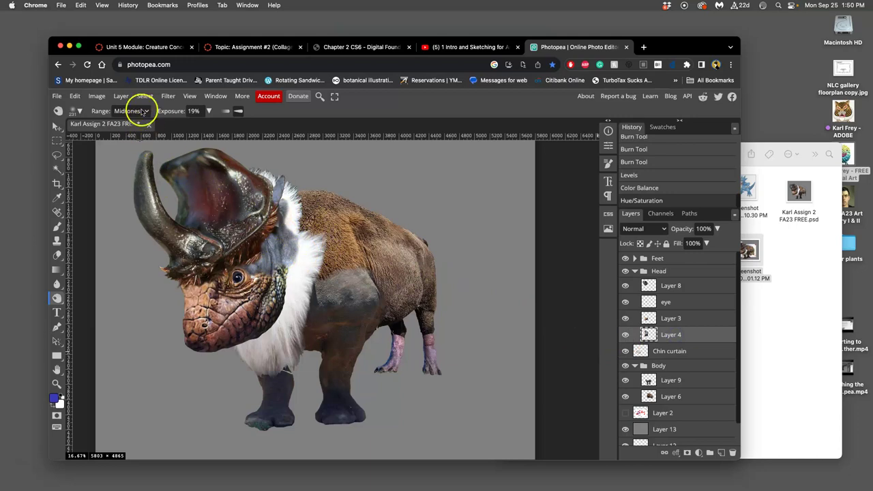
pyautogui.click(97, 95)
pyautogui.moveTo(132, 129)
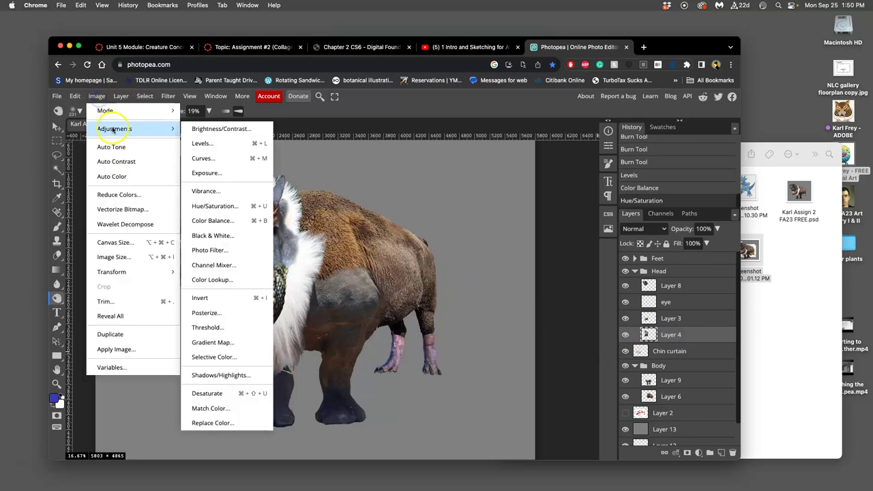
pyautogui.click(227, 143)
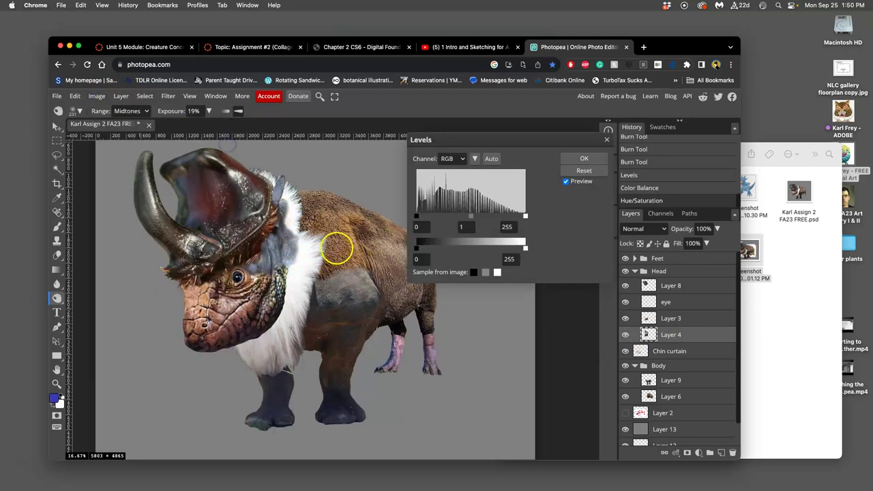
pyautogui.moveTo(471, 217)
pyautogui.mouseDown()
pyautogui.moveTo(464, 219)
pyautogui.moveTo(478, 217)
pyautogui.mouseUp()
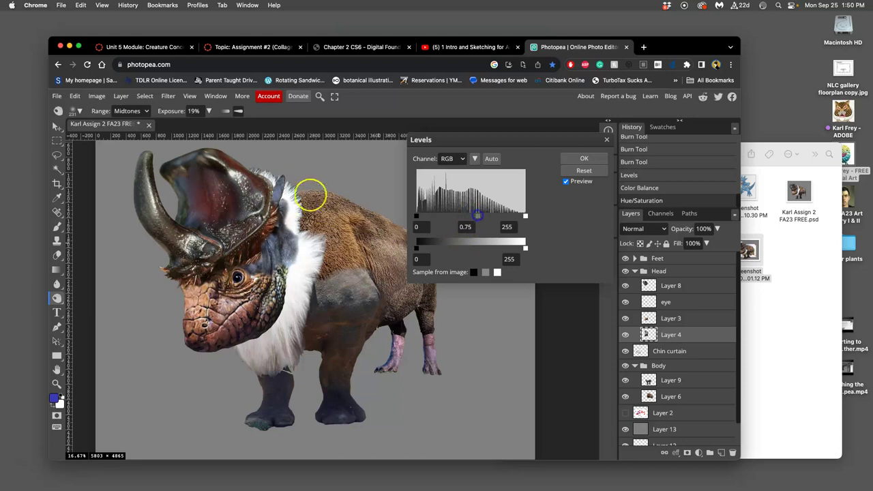
pyautogui.click(584, 158)
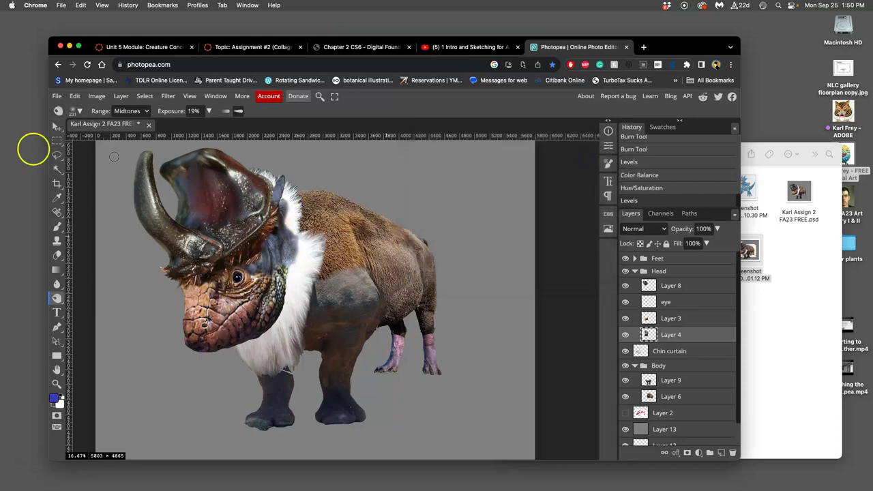
# Apply a second Levels to Layer 4 raising the output black to 9.
pyautogui.click(97, 96)
pyautogui.moveTo(107, 129)
pyautogui.click(198, 143)
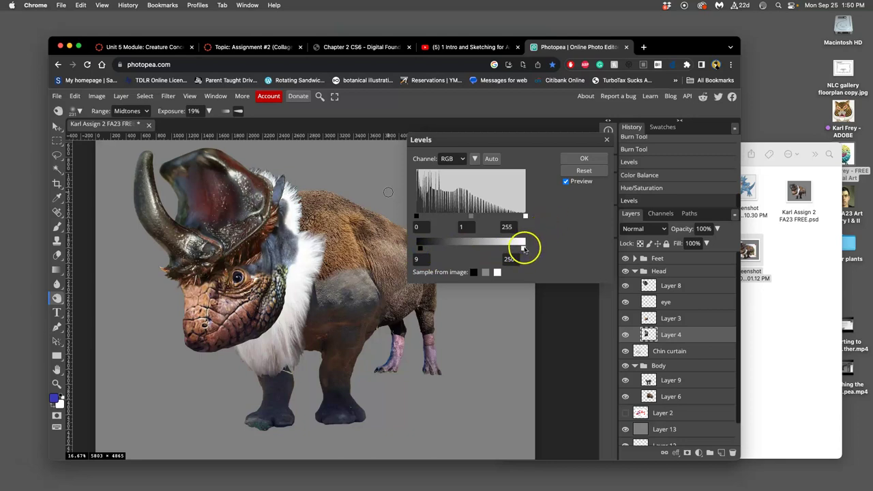
pyautogui.click(566, 157)
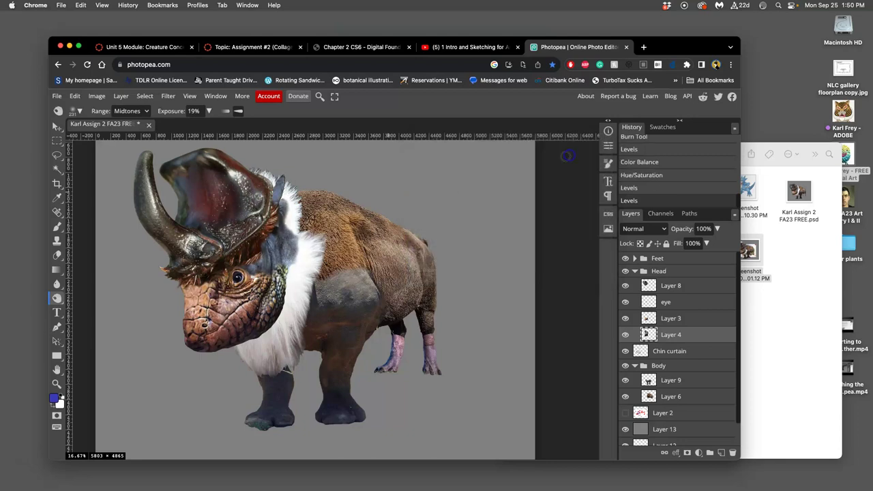
# Open Color Balance and set the head's midtones to red +25, yellow −15.
pyautogui.click(96, 95)
pyautogui.moveTo(170, 128)
pyautogui.click(213, 221)
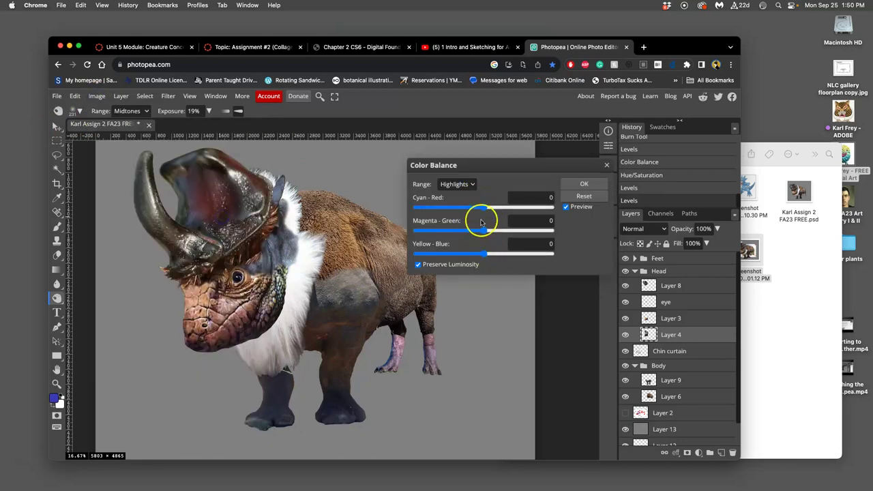
pyautogui.click(457, 184)
pyautogui.click(457, 174)
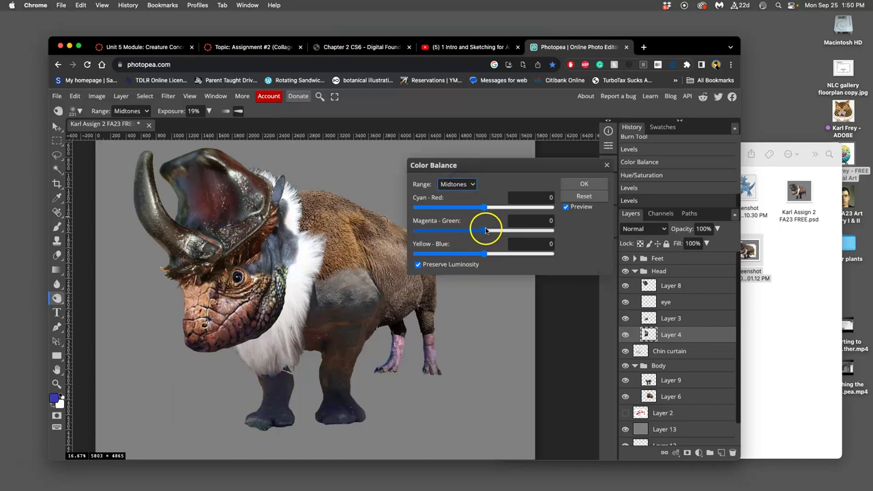
pyautogui.moveTo(485, 207); pyautogui.dragTo(500, 208)
pyautogui.click(483, 254)
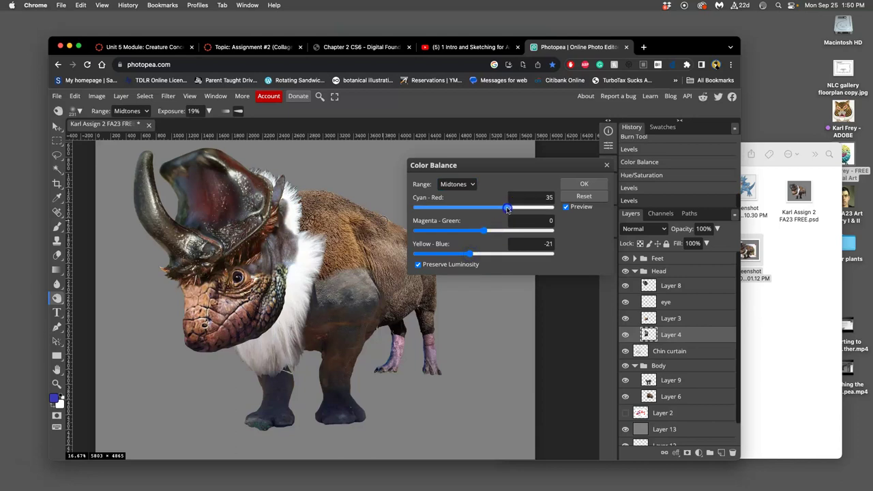
pyautogui.moveTo(508, 209); pyautogui.dragTo(506, 209)
pyautogui.click(472, 253)
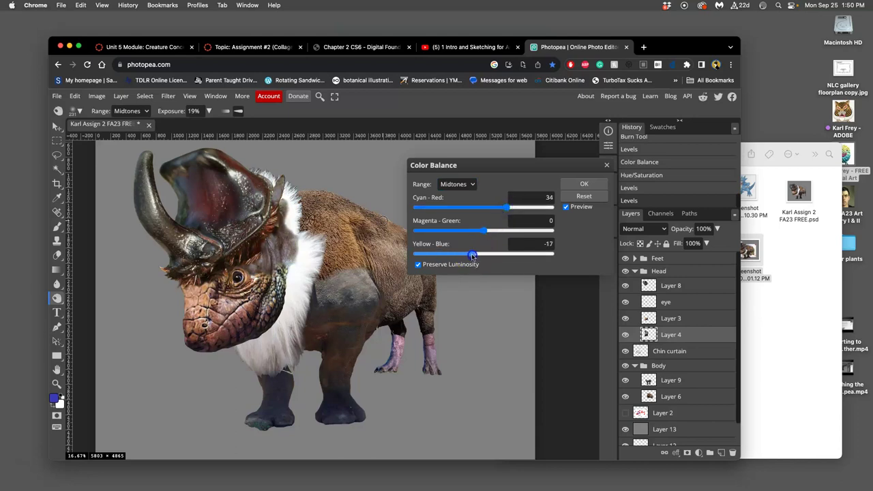
pyautogui.moveTo(508, 208); pyautogui.dragTo(499, 209)
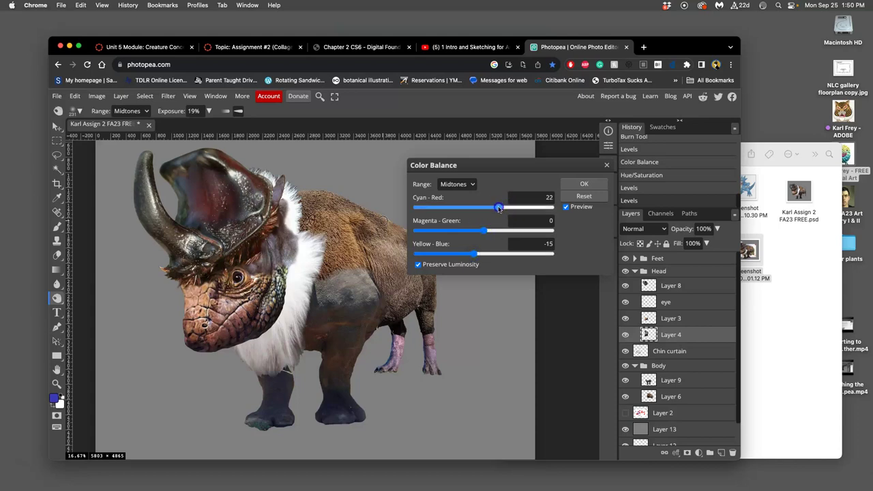
# Set highlights to red +18, yellow −14 and shadows to −17/−8/+13, then apply.
pyautogui.click(459, 183)
pyautogui.click(457, 194)
pyautogui.moveTo(497, 206); pyautogui.dragTo(496, 208)
pyautogui.moveTo(485, 253); pyautogui.dragTo(475, 254)
pyautogui.click(458, 184)
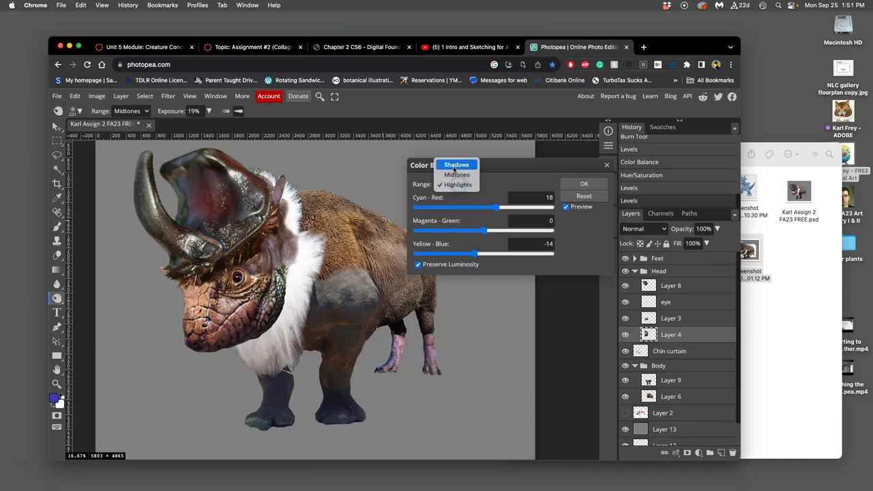
pyautogui.click(455, 166)
pyautogui.moveTo(486, 207); pyautogui.dragTo(477, 209)
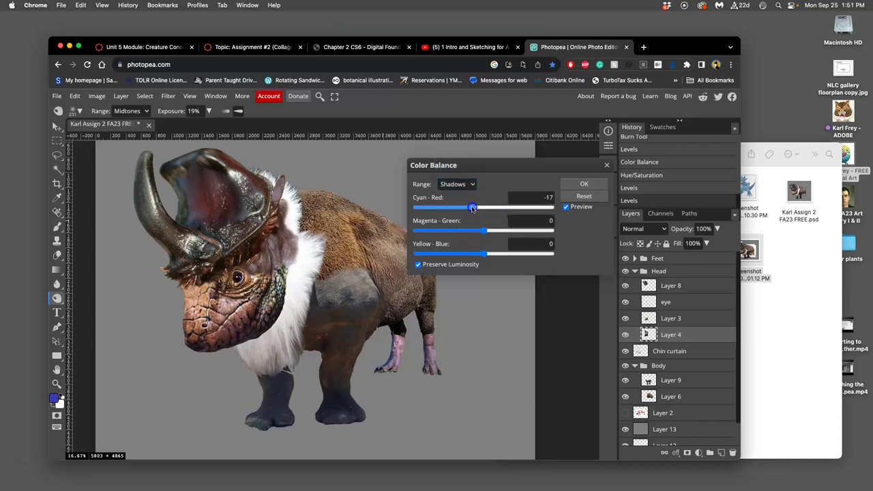
pyautogui.moveTo(484, 253); pyautogui.dragTo(493, 254)
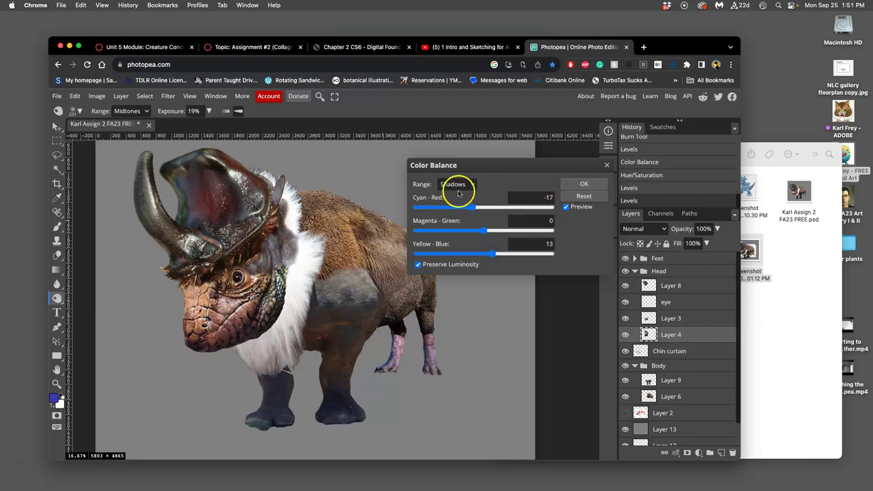
pyautogui.click(483, 230)
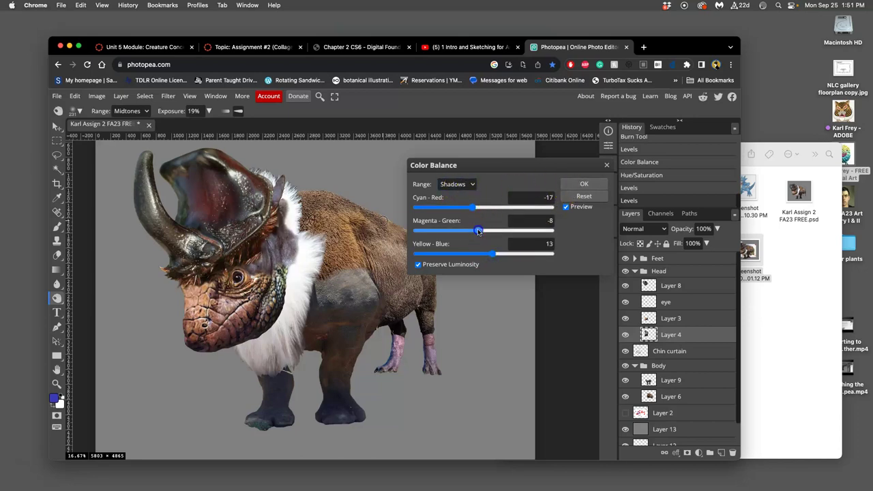
pyautogui.click(584, 183)
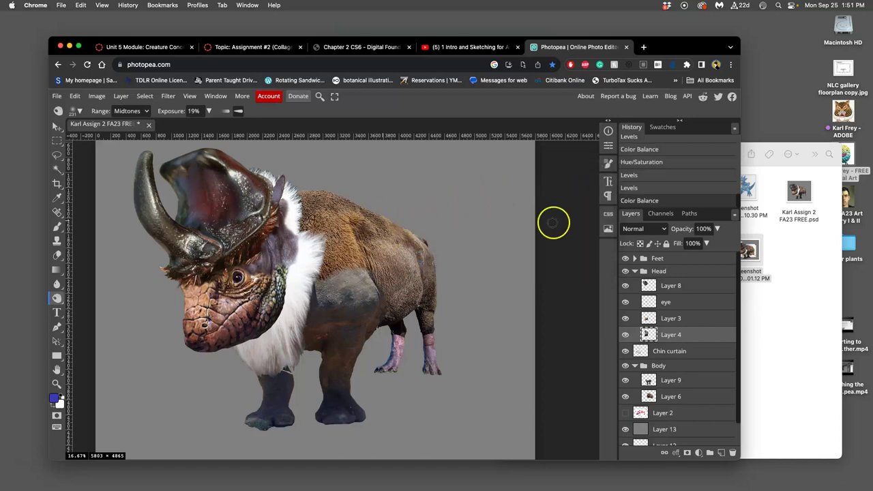
# Step back through History to compare, then restore the Color Balance step.
pyautogui.click(642, 176)
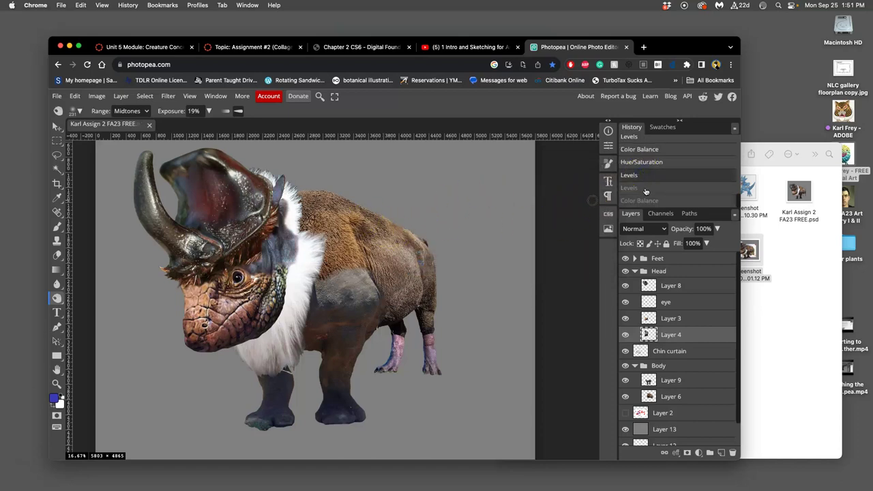
pyautogui.click(645, 190)
pyautogui.click(646, 200)
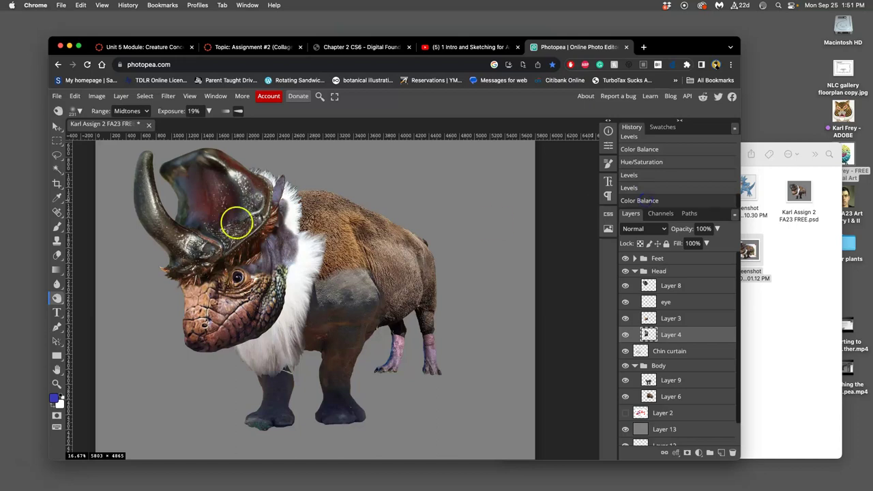
# Apply Hue/Saturation to Layer 4 with the Hue shifted to 22.
pyautogui.click(95, 96)
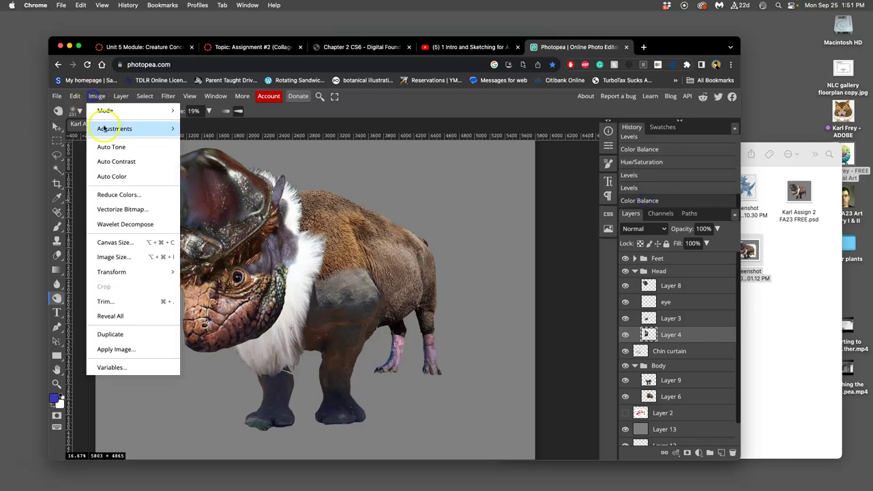
pyautogui.moveTo(104, 129)
pyautogui.click(218, 200)
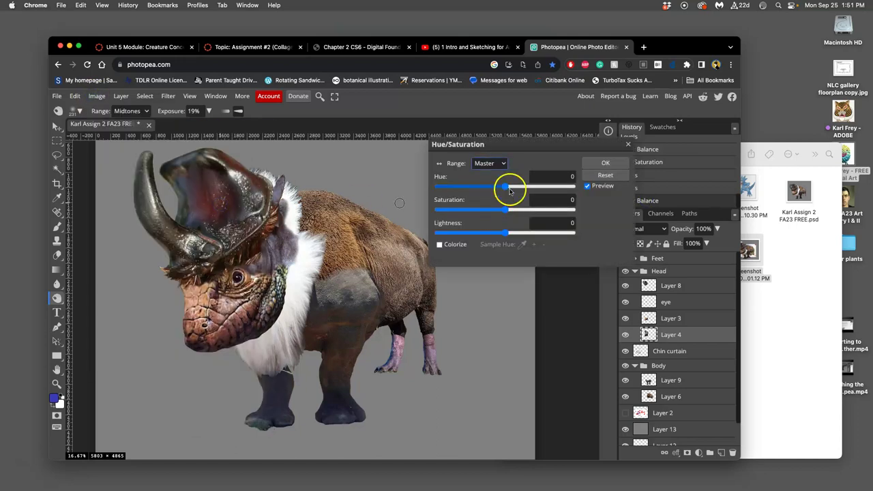
pyautogui.moveTo(509, 191); pyautogui.dragTo(506, 189)
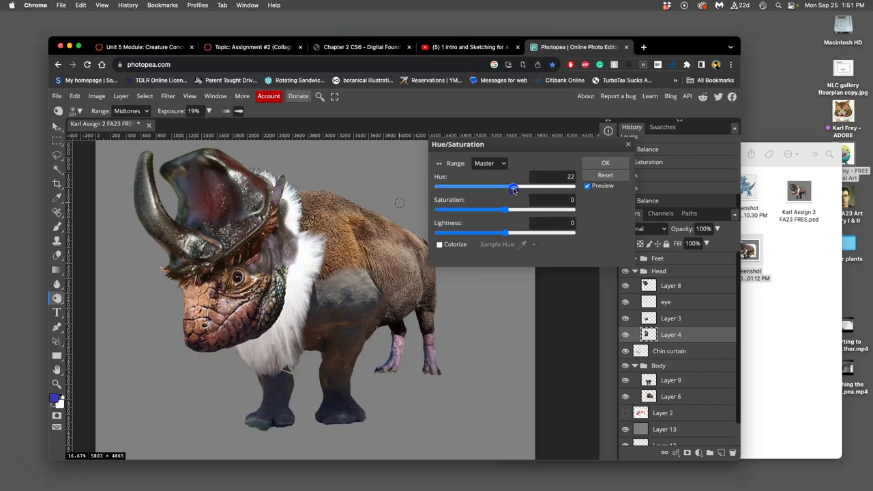
pyautogui.click(591, 165)
# Burn the neck fur behind the lizard head, then zoom out to view head and neck.
pyautogui.moveTo(276, 261); pyautogui.dragTo(298, 244)
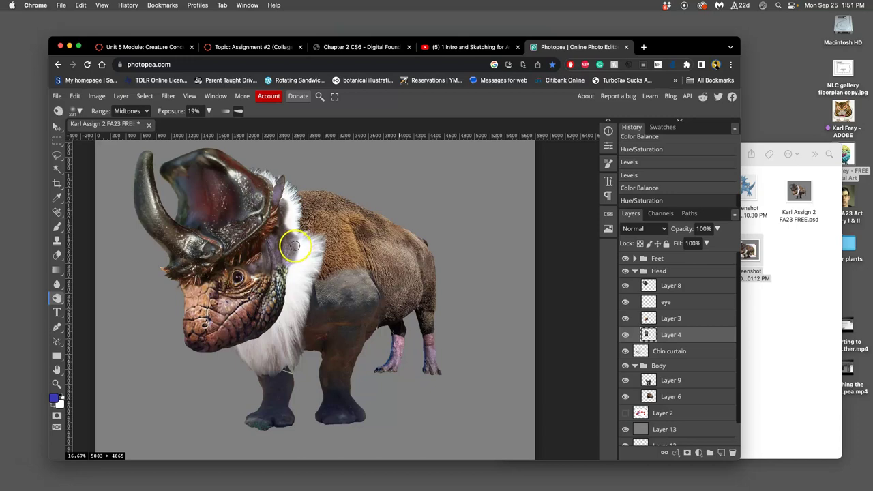
pyautogui.scroll(2, 295, 246)
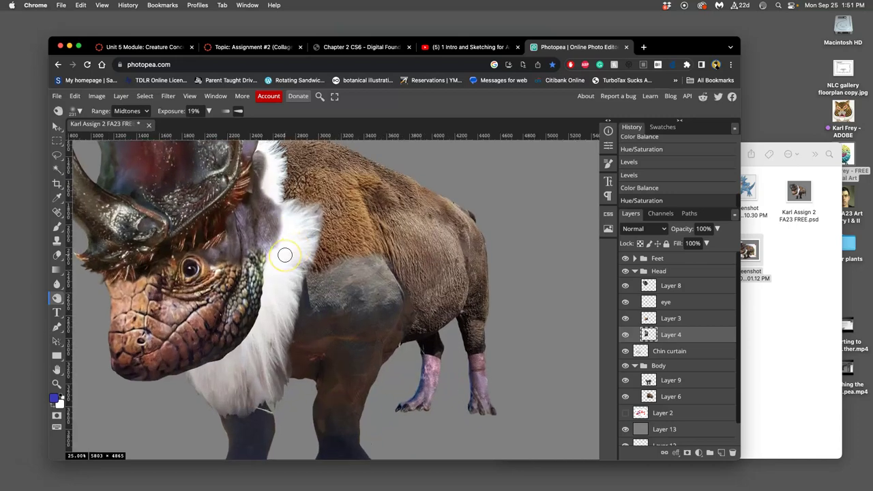
pyautogui.scroll(2, 284, 254)
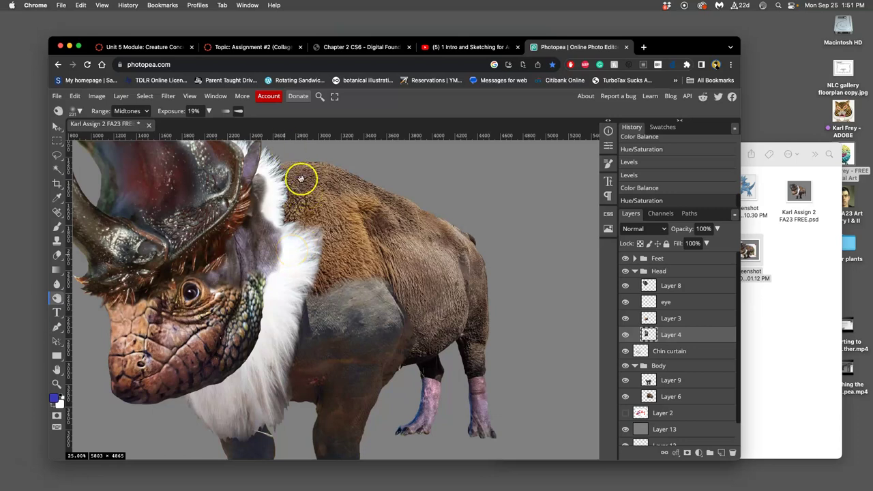
pyautogui.hscroll(-3, 297, 205)
pyautogui.scroll(2, 296, 205)
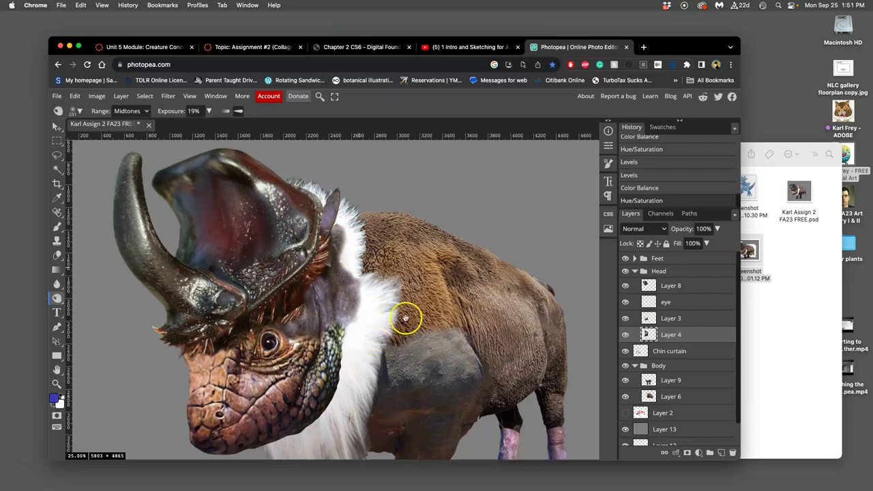
pyautogui.moveTo(402, 315); pyautogui.dragTo(379, 255)
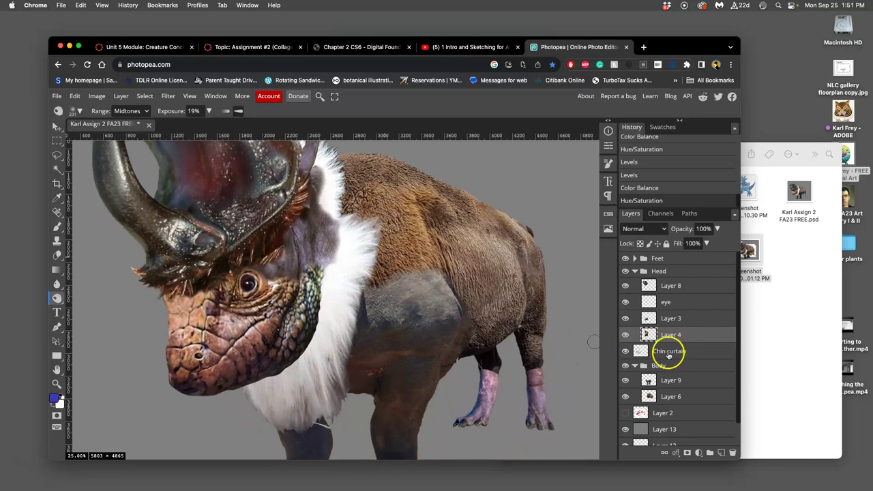
# Select the Chin curtain layer and apply Levels with midtone 0.95 and output 2 to 251.
pyautogui.click(669, 351)
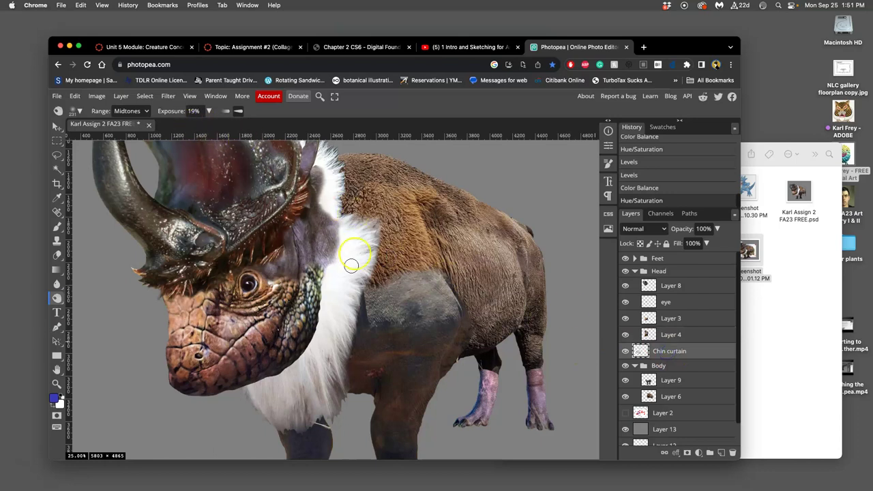
pyautogui.click(96, 95)
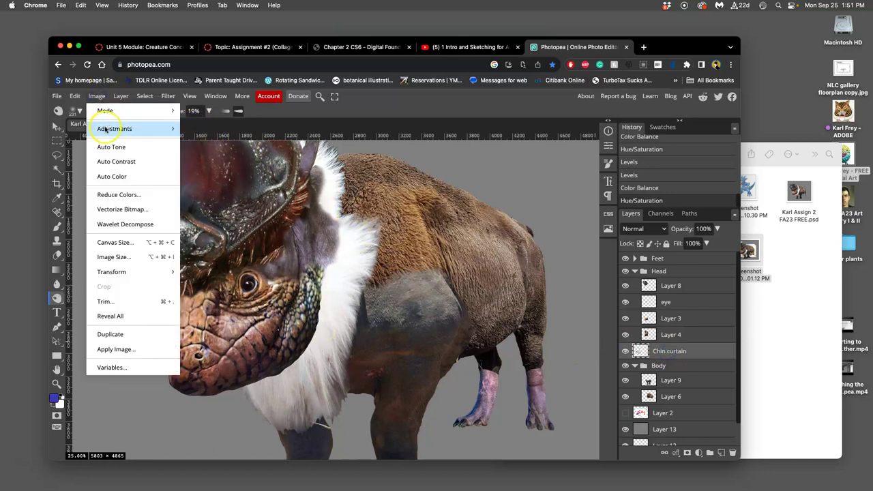
pyautogui.moveTo(109, 128)
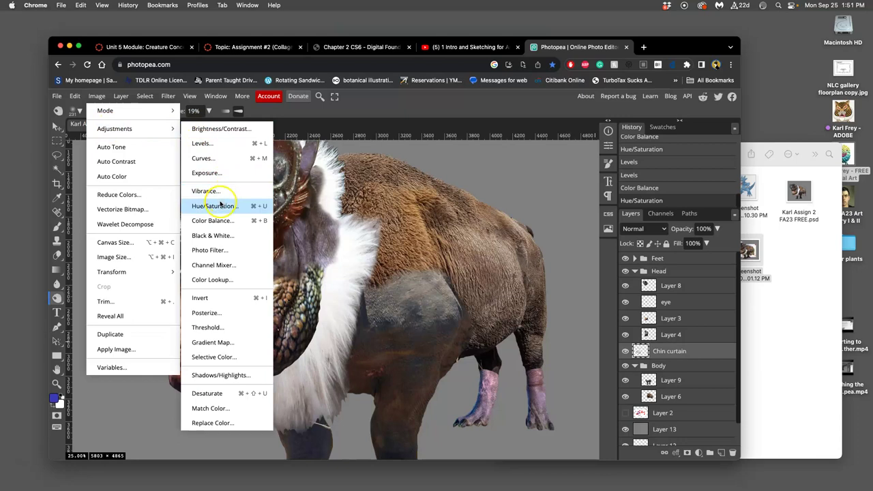
pyautogui.click(204, 144)
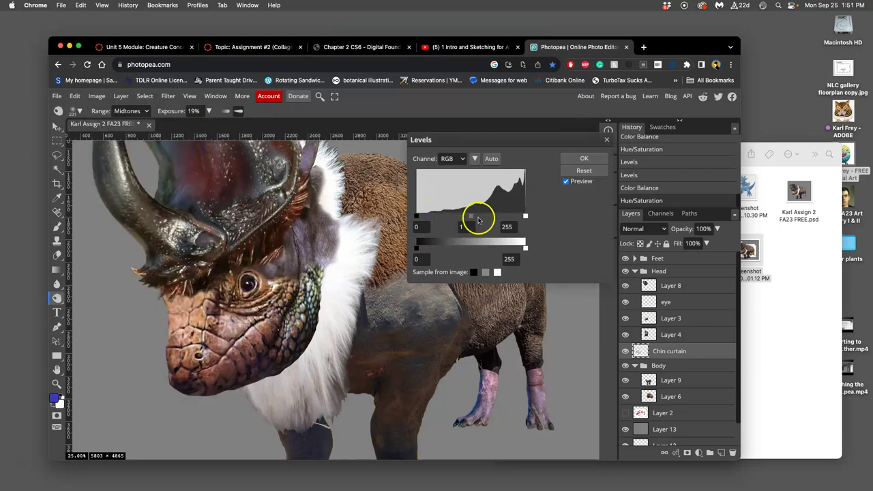
pyautogui.moveTo(470, 217)
pyautogui.mouseDown()
pyautogui.moveTo(457, 217)
pyautogui.moveTo(487, 217)
pyautogui.moveTo(470, 219)
pyautogui.mouseUp()
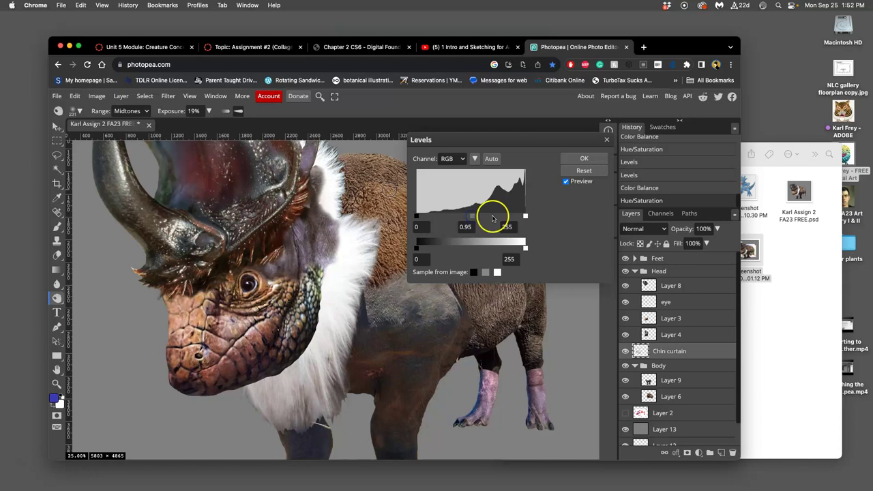
pyautogui.moveTo(524, 248); pyautogui.dragTo(518, 250)
pyautogui.click(417, 250)
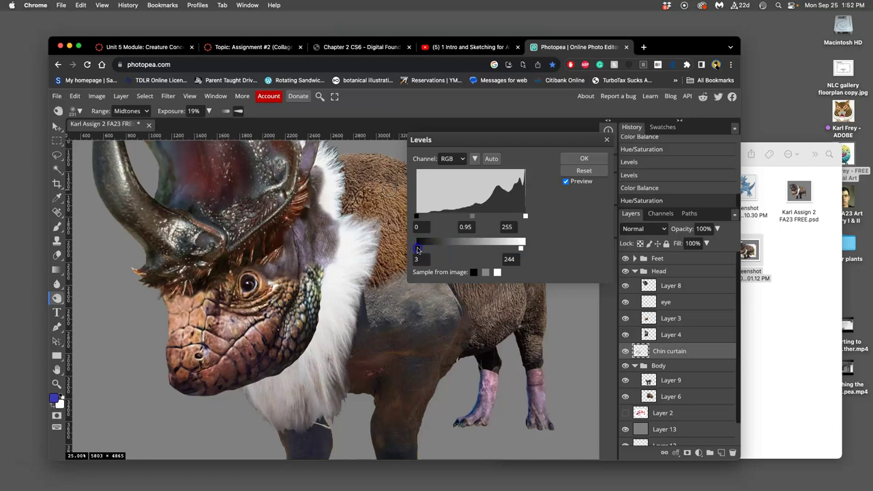
pyautogui.click(521, 249)
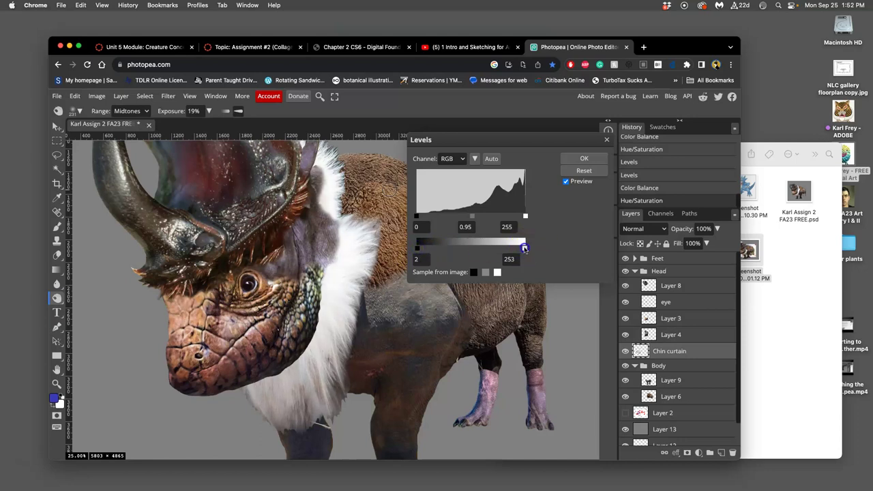
pyautogui.click(584, 159)
# Open Color Balance for the chin fur and experiment with the midtone sliders.
pyautogui.click(97, 96)
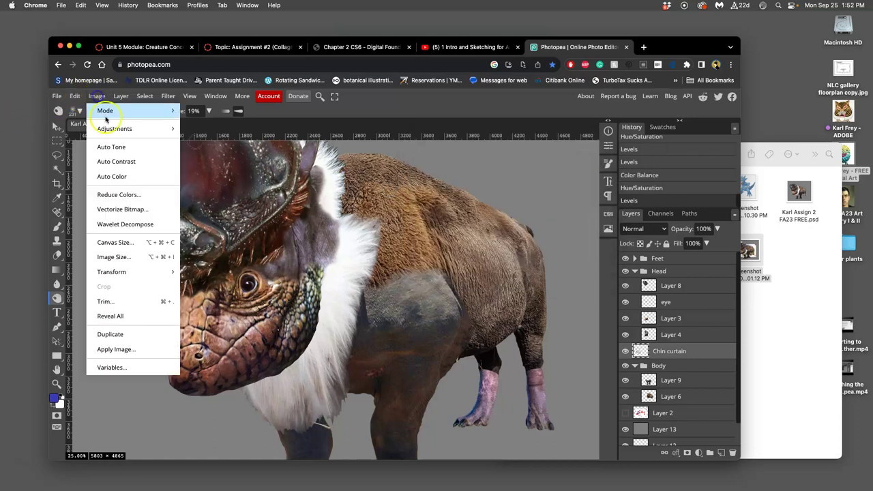
pyautogui.moveTo(116, 129)
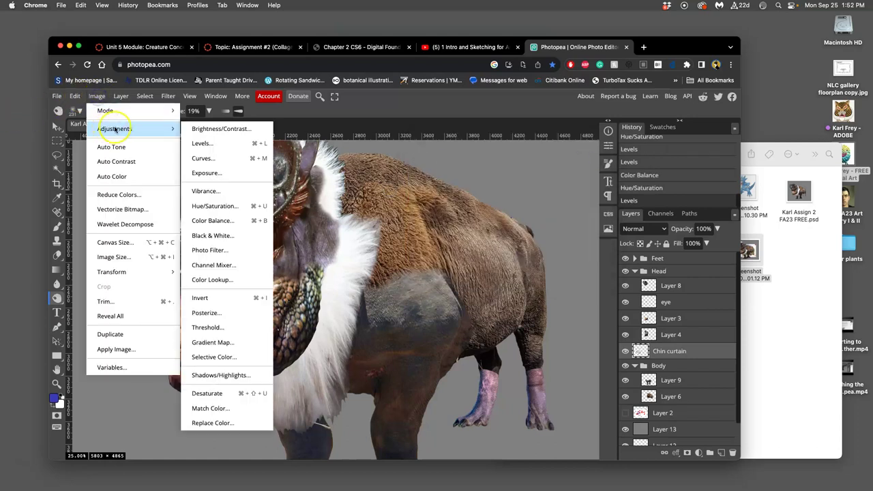
pyautogui.click(213, 219)
pyautogui.click(455, 184)
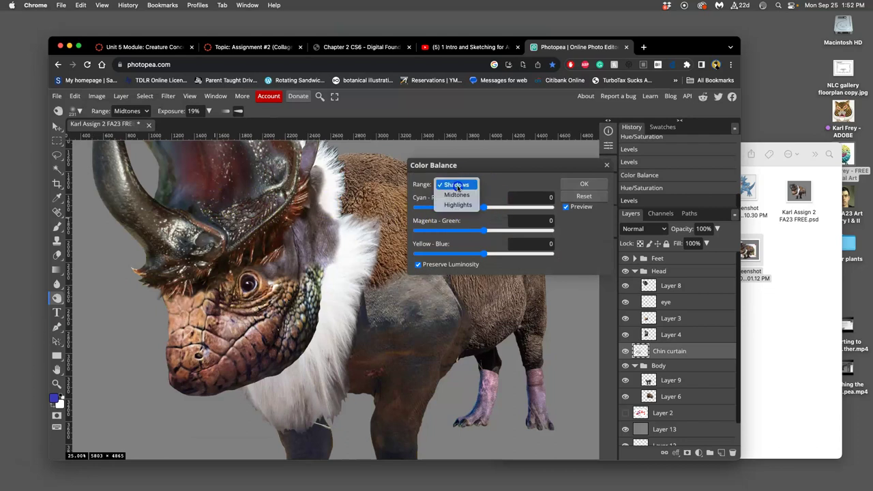
pyautogui.click(457, 194)
pyautogui.moveTo(484, 233); pyautogui.dragTo(491, 232)
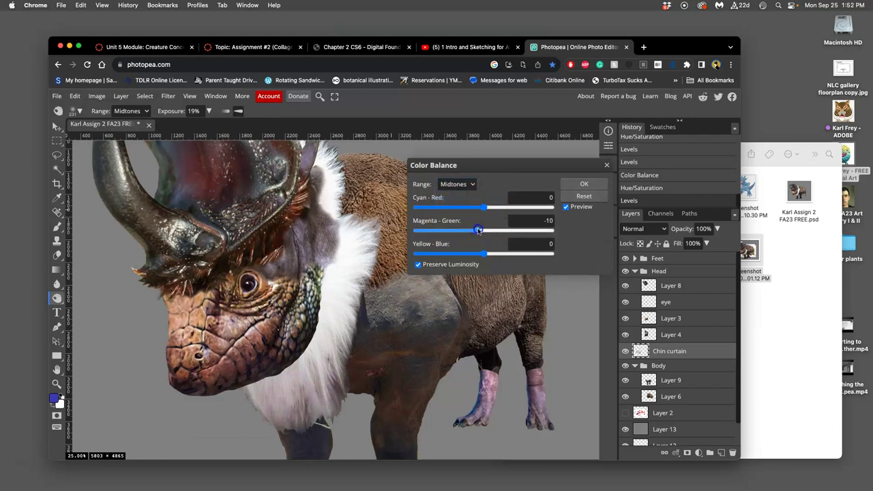
pyautogui.moveTo(480, 231); pyautogui.dragTo(478, 231)
pyautogui.click(483, 206)
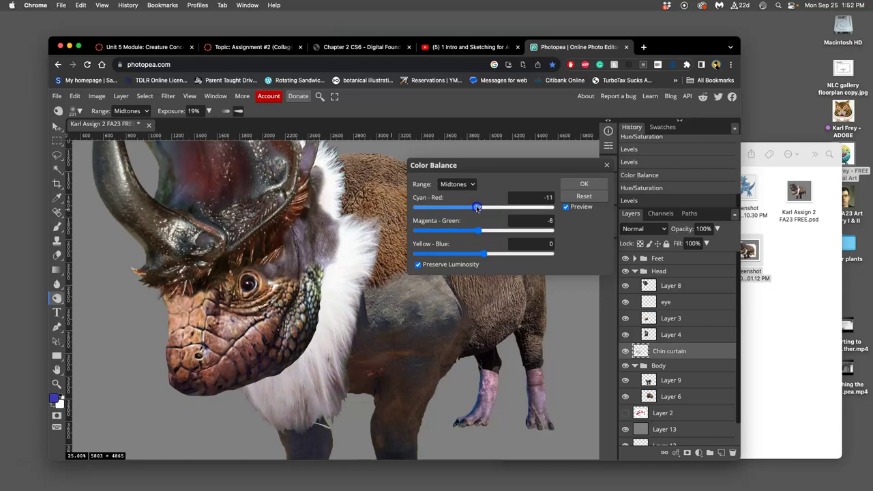
pyautogui.click(484, 253)
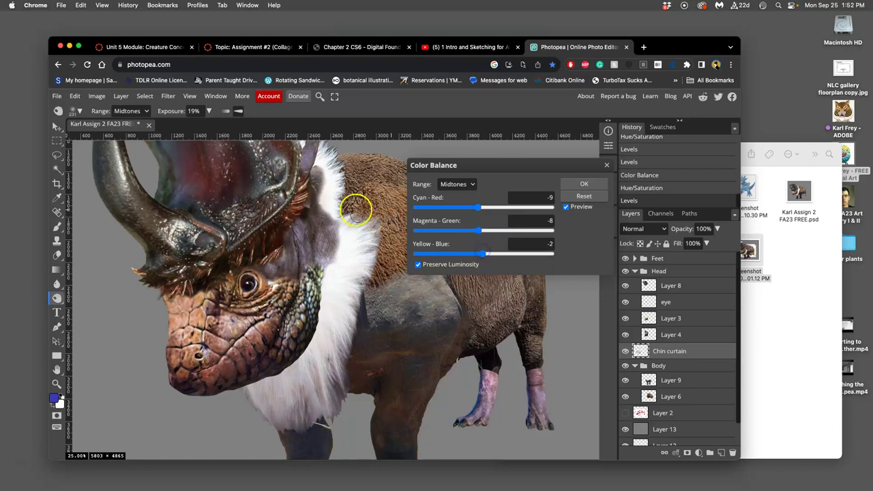
# Set the shadows to Cyan-Red -4 and Yellow-Blue +9.
pyautogui.click(457, 185)
pyautogui.click(457, 175)
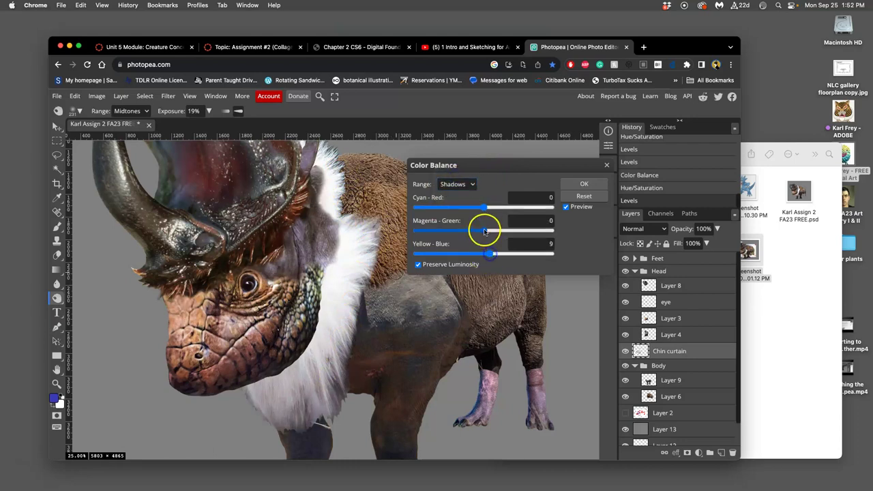
pyautogui.moveTo(485, 207); pyautogui.dragTo(480, 232)
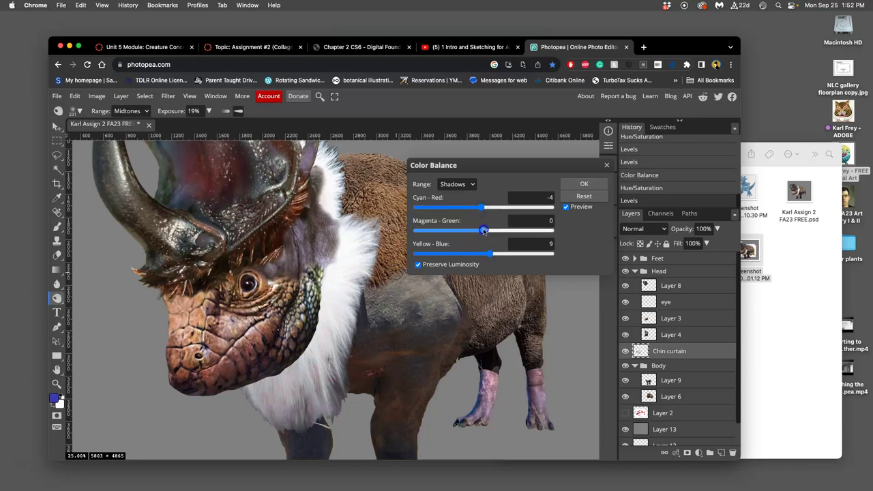
# Set the highlights to -1, 0, -3 and apply the Color Balance.
pyautogui.click(467, 184)
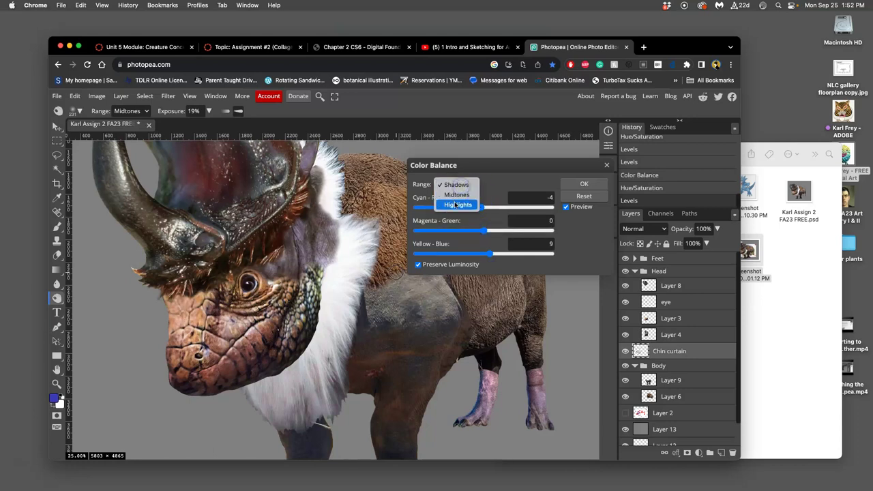
pyautogui.click(456, 204)
pyautogui.click(481, 254)
pyautogui.moveTo(482, 253); pyautogui.dragTo(483, 253)
pyautogui.moveTo(484, 208); pyautogui.dragTo(487, 209)
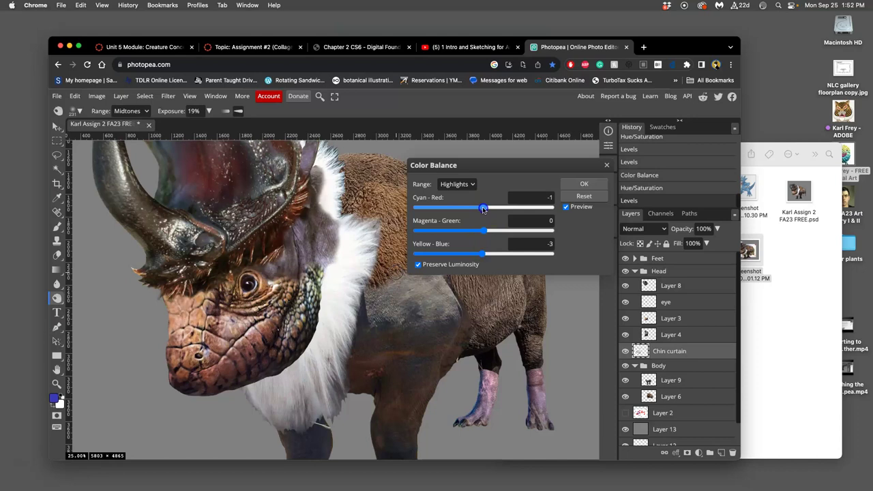
pyautogui.click(575, 185)
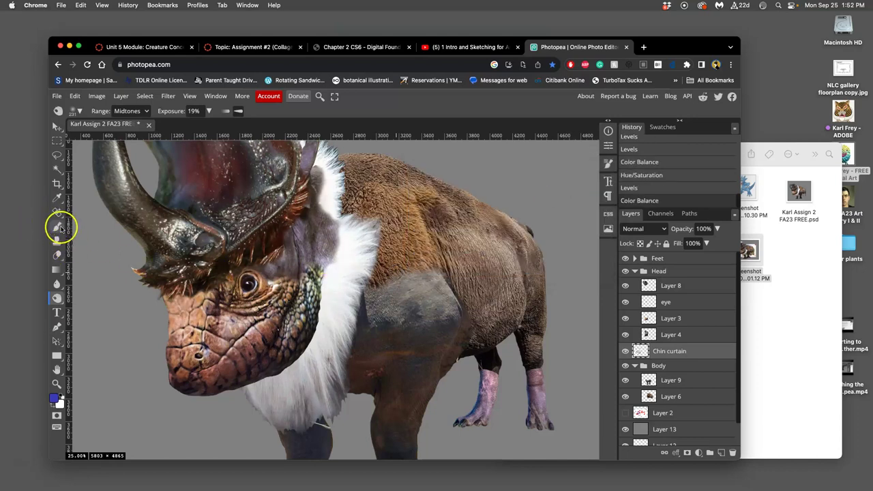
# Switch to the Eraser at 20% opacity and soften the chin and neck fur edges.
pyautogui.click(58, 254)
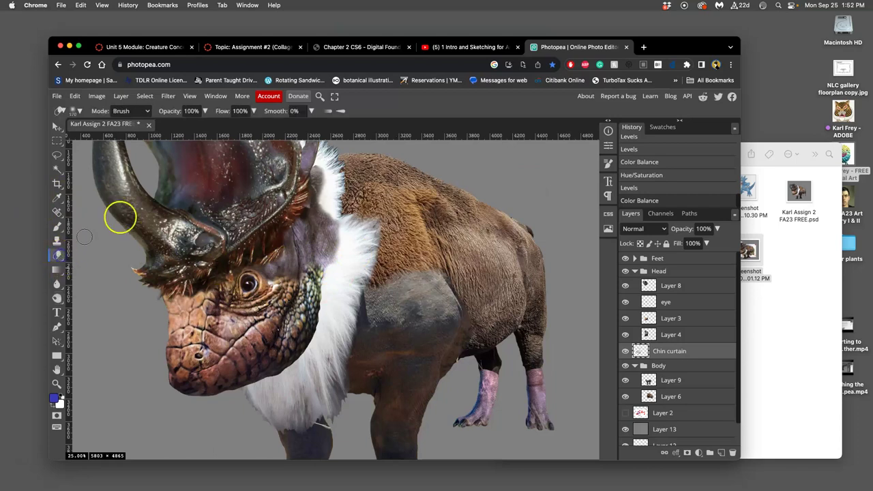
pyautogui.click(205, 110)
pyautogui.moveTo(206, 126); pyautogui.dragTo(171, 128)
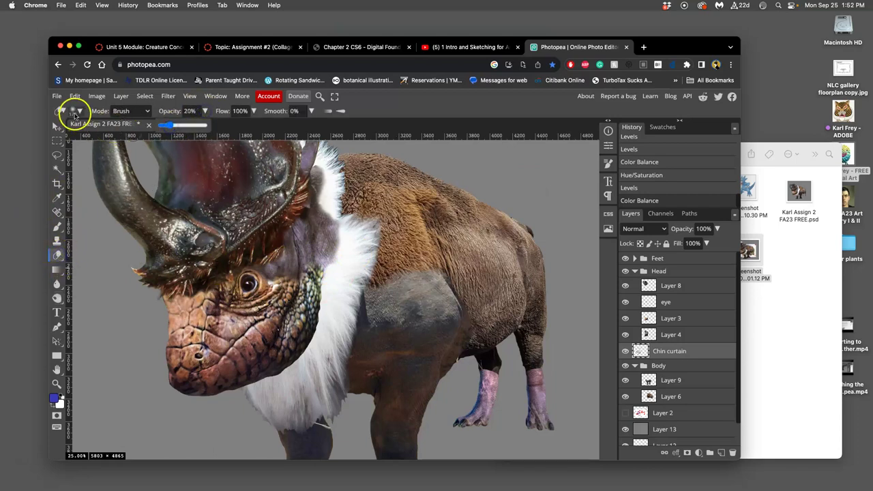
pyautogui.moveTo(368, 318)
pyautogui.mouseDown()
pyautogui.moveTo(355, 311)
pyautogui.moveTo(372, 280)
pyautogui.moveTo(323, 259)
pyautogui.mouseUp()
pyautogui.moveTo(325, 382); pyautogui.dragTo(348, 362)
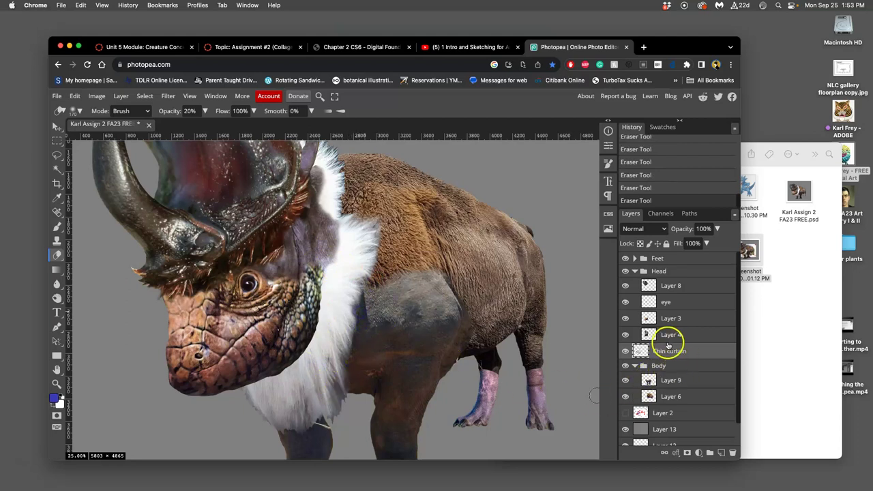
pyautogui.moveTo(362, 234)
pyautogui.mouseDown()
pyautogui.moveTo(357, 248)
pyautogui.moveTo(321, 220)
pyautogui.mouseUp()
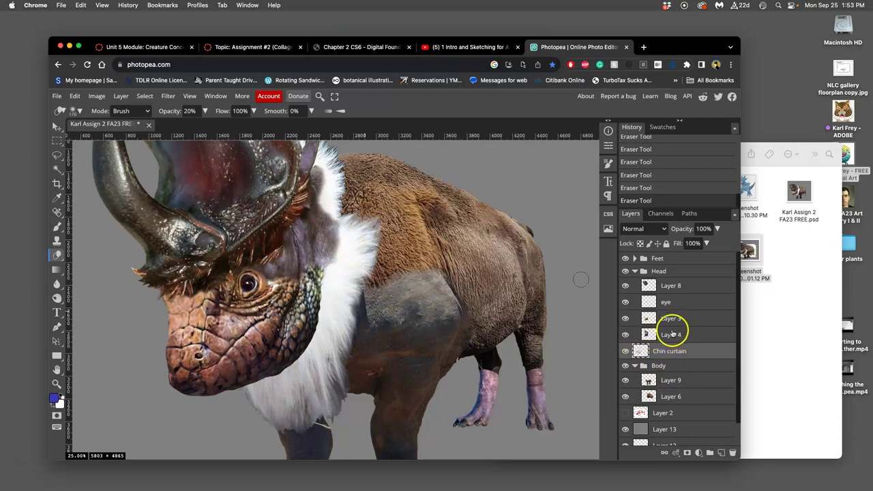
# On Layer 4, erase the dark neck fur edges, then undo the last two strokes.
pyautogui.click(675, 334)
pyautogui.click(626, 334)
pyautogui.click(625, 334)
pyautogui.moveTo(358, 250); pyautogui.dragTo(336, 262)
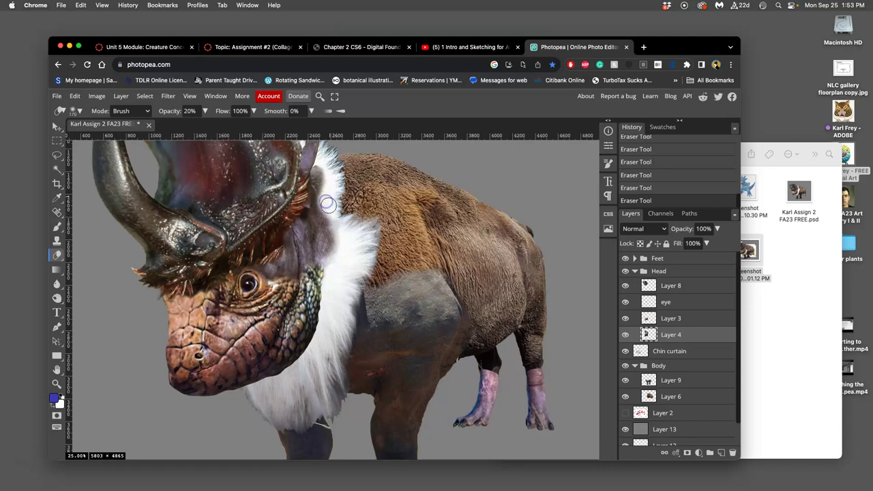
pyautogui.moveTo(328, 211); pyautogui.dragTo(334, 235)
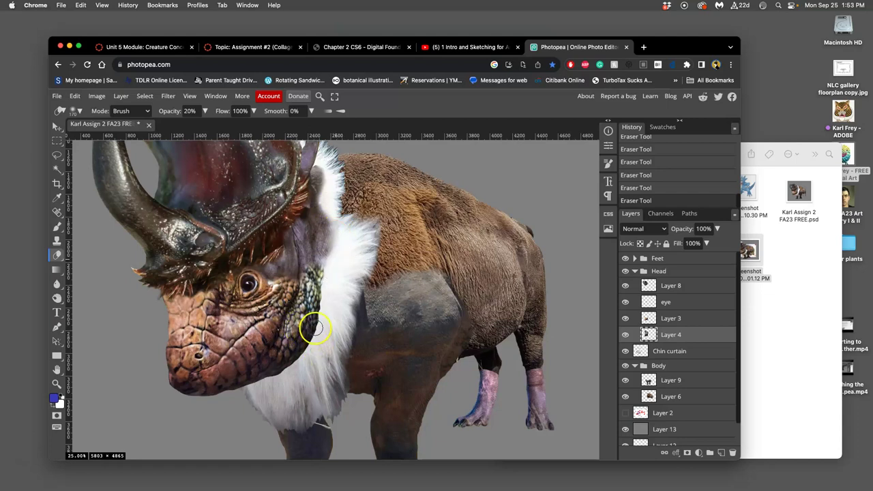
pyautogui.moveTo(324, 192)
pyautogui.mouseDown()
pyautogui.moveTo(302, 209)
pyautogui.moveTo(328, 178)
pyautogui.mouseUp()
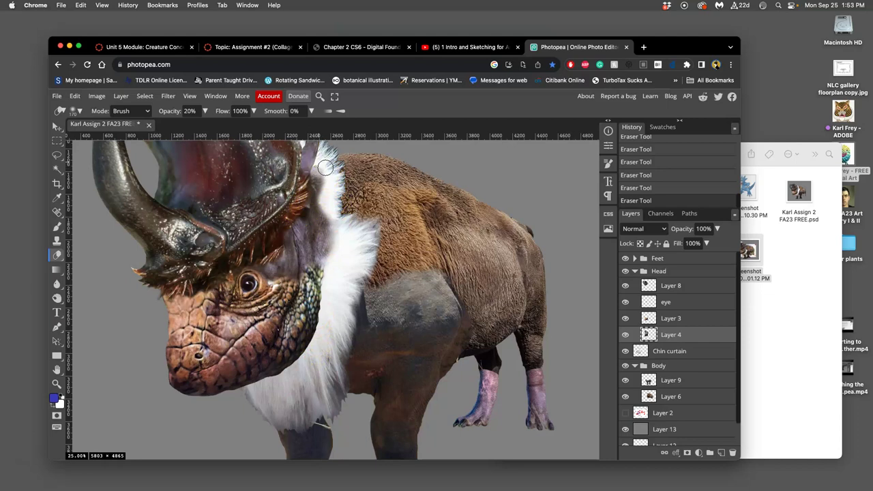
pyautogui.press('super+z')
pyautogui.press('super+z')
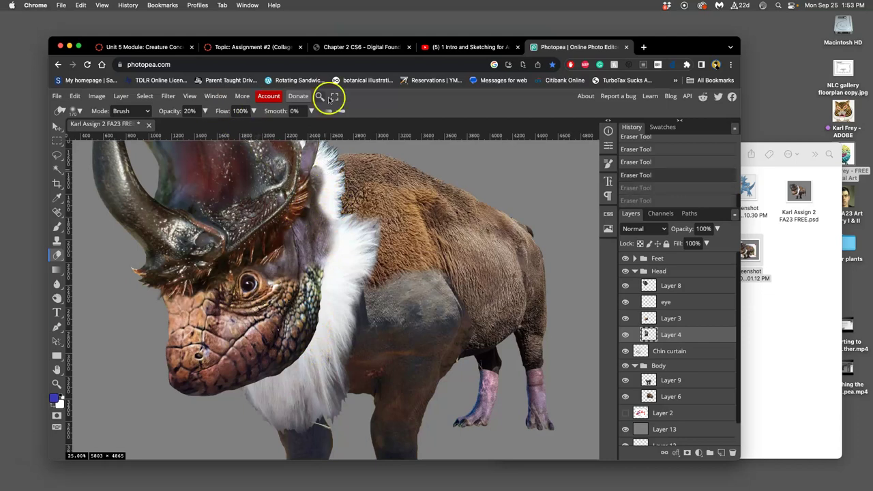
# Lightly erase along the fur edge below the horn and near the jaw.
pyautogui.click(318, 169)
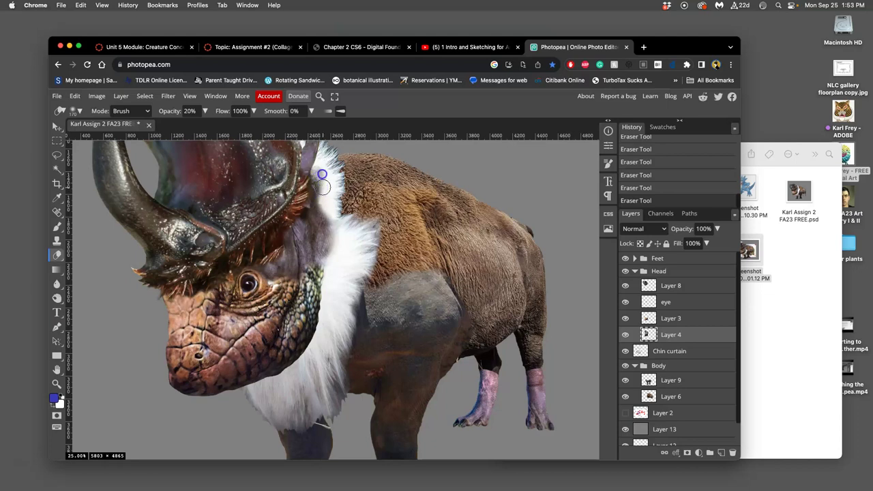
pyautogui.moveTo(324, 186)
pyautogui.mouseDown()
pyautogui.moveTo(324, 155)
pyautogui.moveTo(350, 166)
pyautogui.moveTo(319, 165)
pyautogui.mouseUp()
pyautogui.moveTo(323, 180)
pyautogui.mouseDown()
pyautogui.moveTo(332, 234)
pyautogui.moveTo(321, 206)
pyautogui.mouseUp()
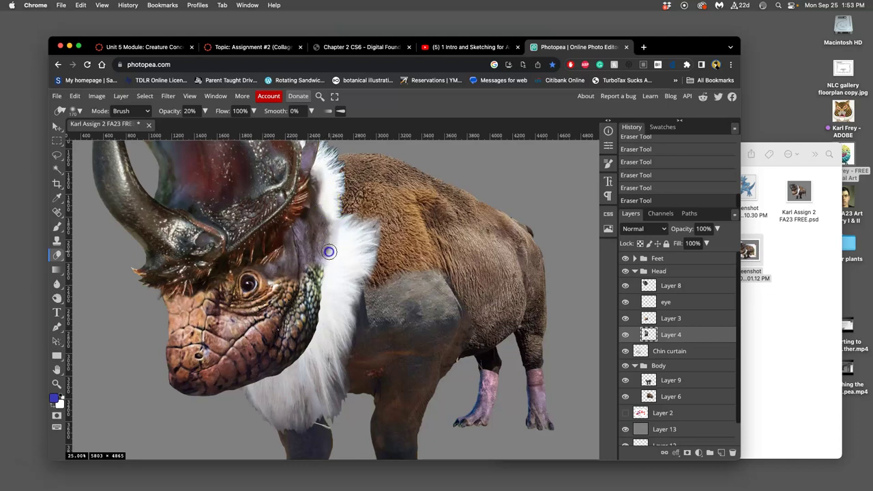
pyautogui.moveTo(330, 250); pyautogui.dragTo(335, 244)
pyautogui.moveTo(332, 212); pyautogui.dragTo(335, 276)
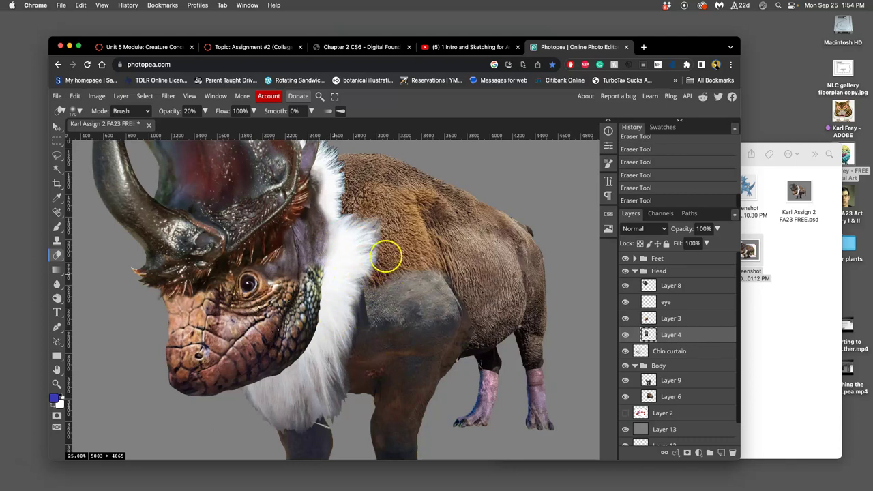
# Zoom out and keep softening the neck and shoulder fur edges.
pyautogui.press('super+minus')
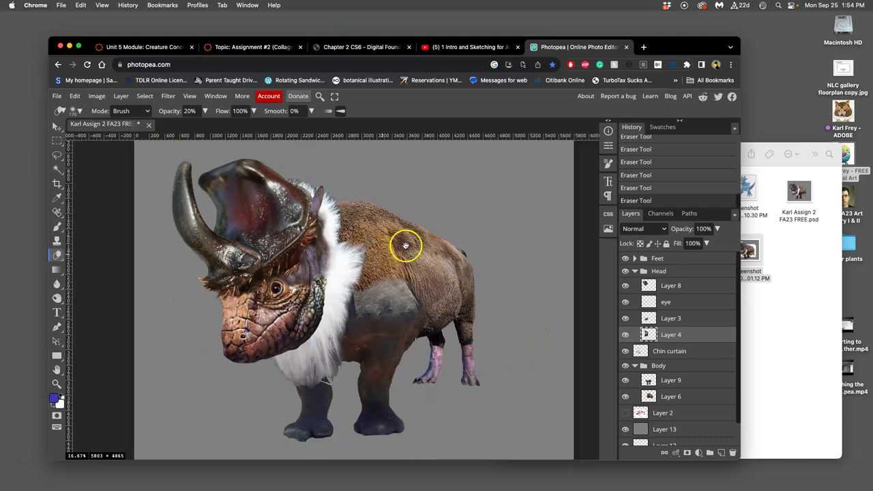
pyautogui.scroll(-1, 402, 248)
pyautogui.moveTo(322, 233); pyautogui.dragTo(331, 236)
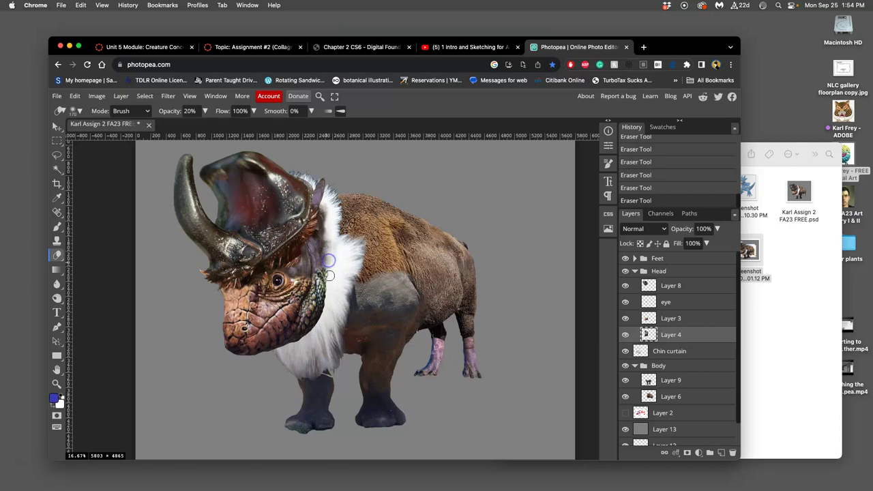
pyautogui.moveTo(330, 272)
pyautogui.mouseDown()
pyautogui.moveTo(334, 298)
pyautogui.moveTo(335, 250)
pyautogui.mouseUp()
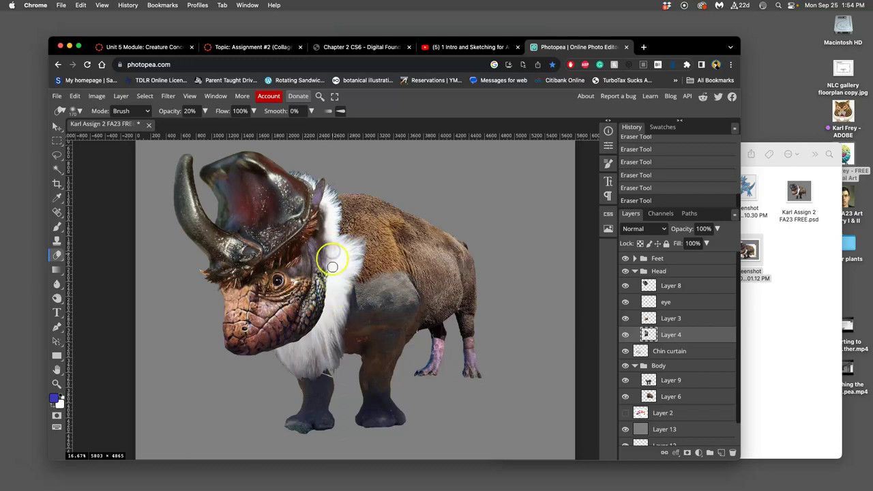
pyautogui.moveTo(350, 320)
pyautogui.mouseDown()
pyautogui.moveTo(351, 282)
pyautogui.moveTo(377, 296)
pyautogui.moveTo(373, 265)
pyautogui.moveTo(350, 298)
pyautogui.mouseUp()
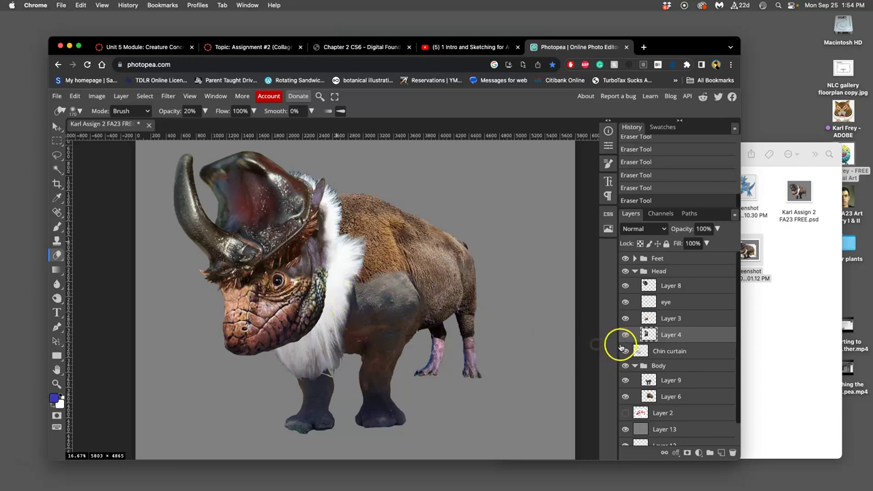
# Select Layer 3 in the Head group, hide it to check, and save the document.
pyautogui.moveTo(650, 334)
pyautogui.mouseDown()
pyautogui.moveTo(663, 335)
pyautogui.moveTo(669, 286)
pyautogui.moveTo(666, 325)
pyautogui.moveTo(648, 318)
pyautogui.mouseUp()
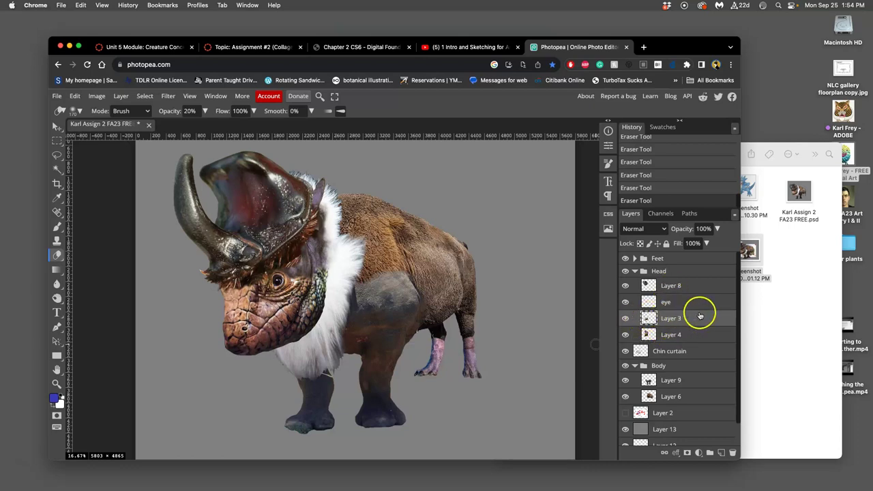
pyautogui.click(625, 318)
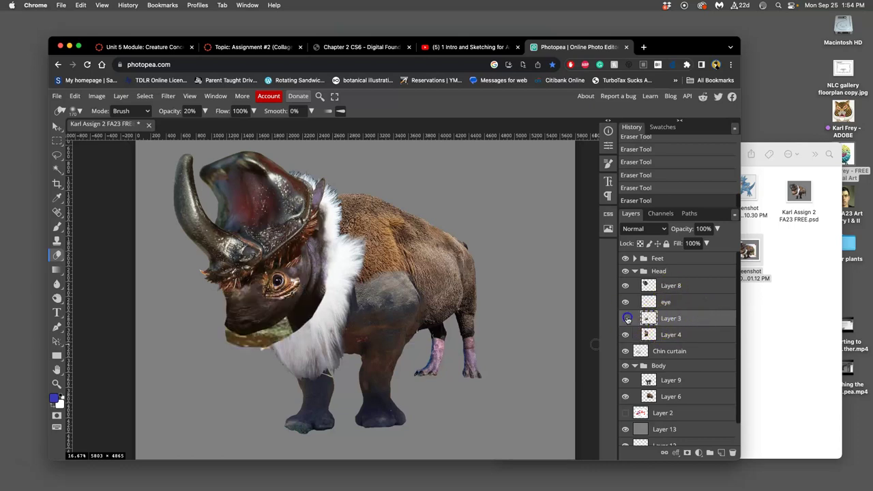
pyautogui.click(690, 321)
pyautogui.press('super+s')
# Show Layer 3 again and softly erase the head edge along the neck.
pyautogui.click(626, 320)
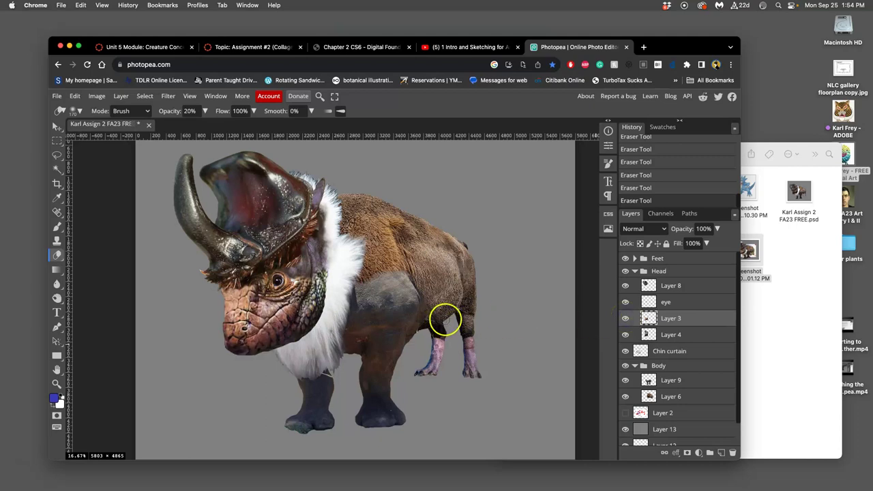
pyautogui.scroll(5, 438, 315)
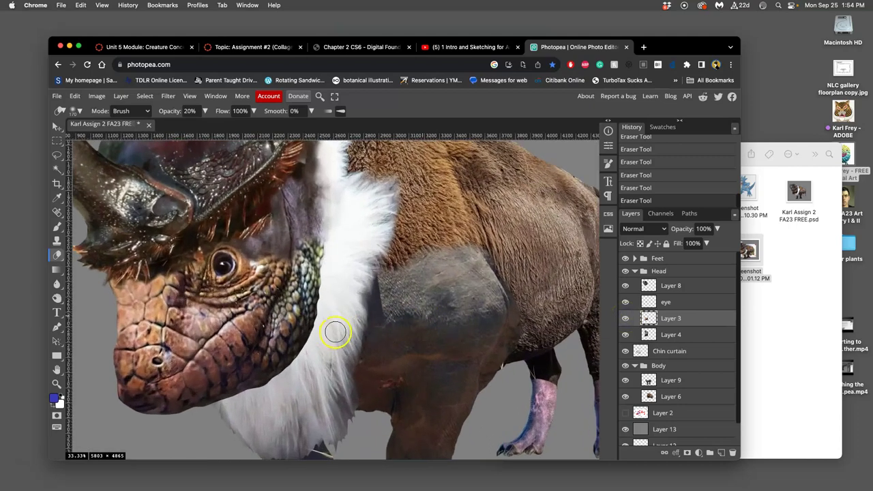
pyautogui.moveTo(334, 331)
pyautogui.mouseDown()
pyautogui.moveTo(323, 169)
pyautogui.moveTo(314, 269)
pyautogui.moveTo(321, 265)
pyautogui.moveTo(327, 276)
pyautogui.moveTo(321, 312)
pyautogui.moveTo(327, 306)
pyautogui.moveTo(306, 317)
pyautogui.moveTo(327, 303)
pyautogui.moveTo(329, 245)
pyautogui.moveTo(324, 290)
pyautogui.mouseUp()
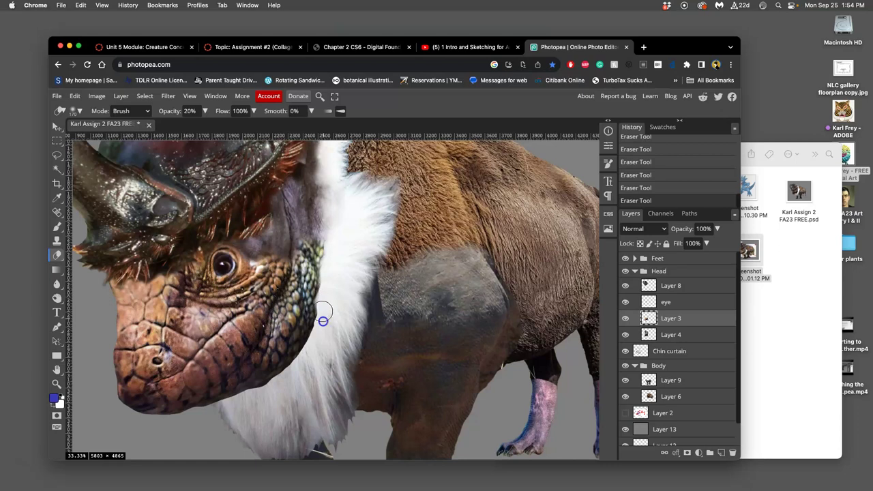